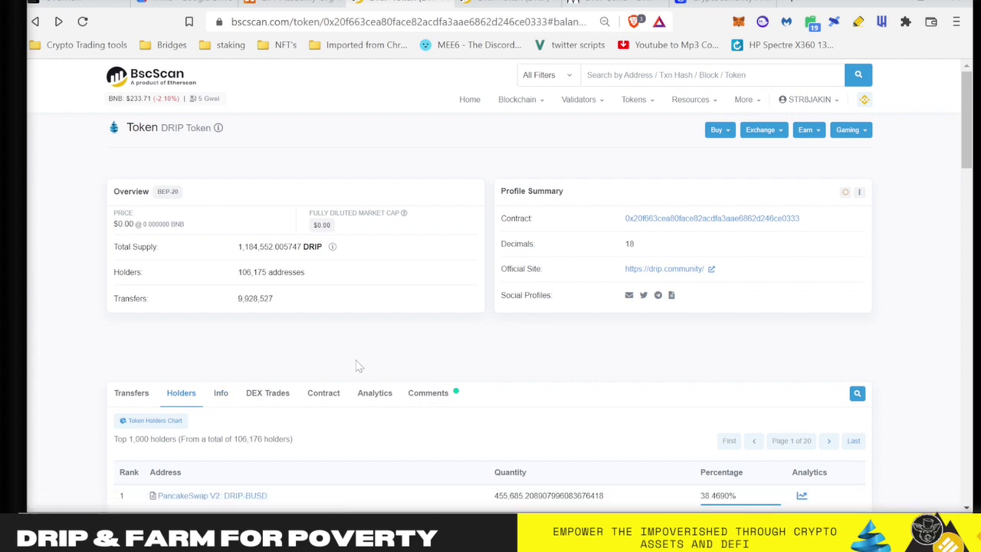
- Highlight the full total supply figure in the DRIP token overview
scroll(357, 367, "down", 2)
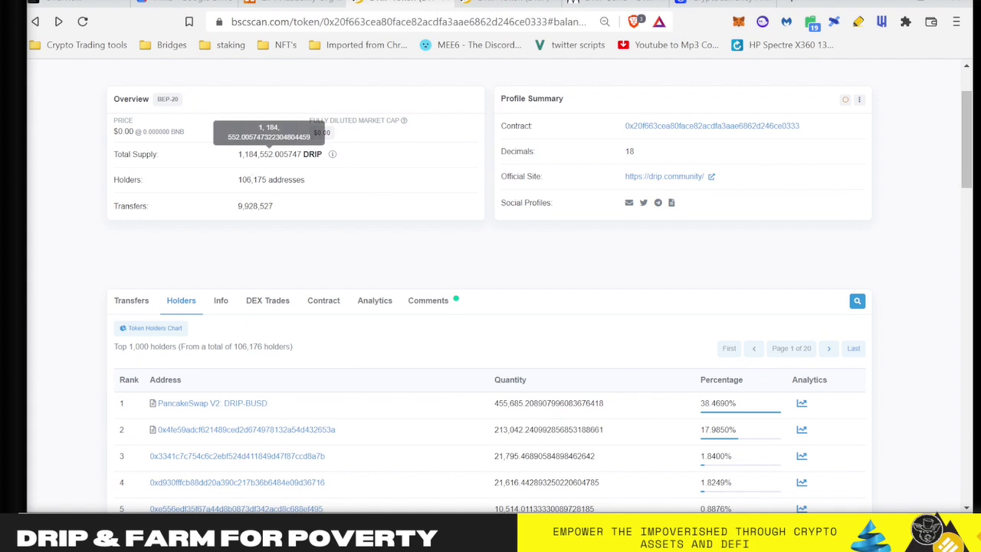
left_click_drag(243, 155, 285, 165)
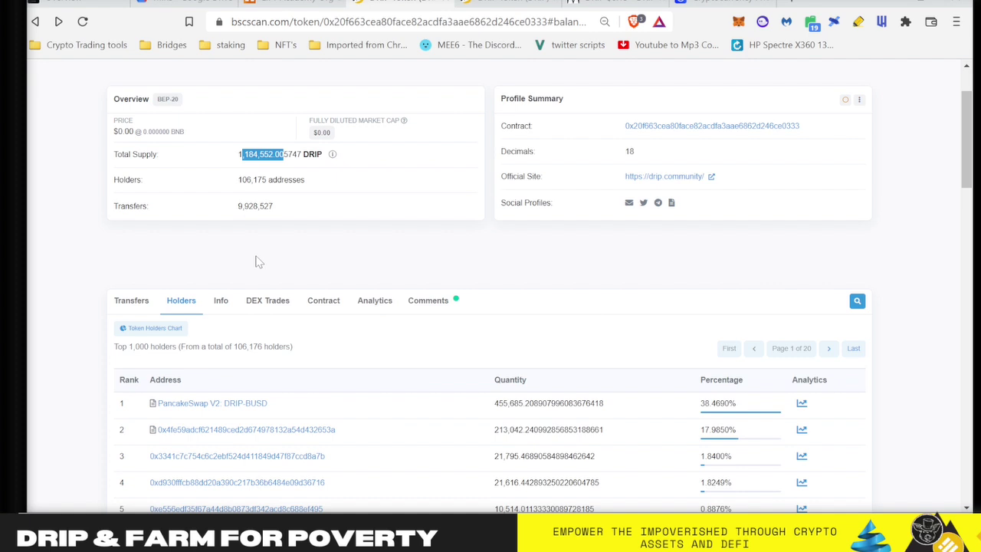
scroll(258, 263, "down", 1)
left_click(240, 151)
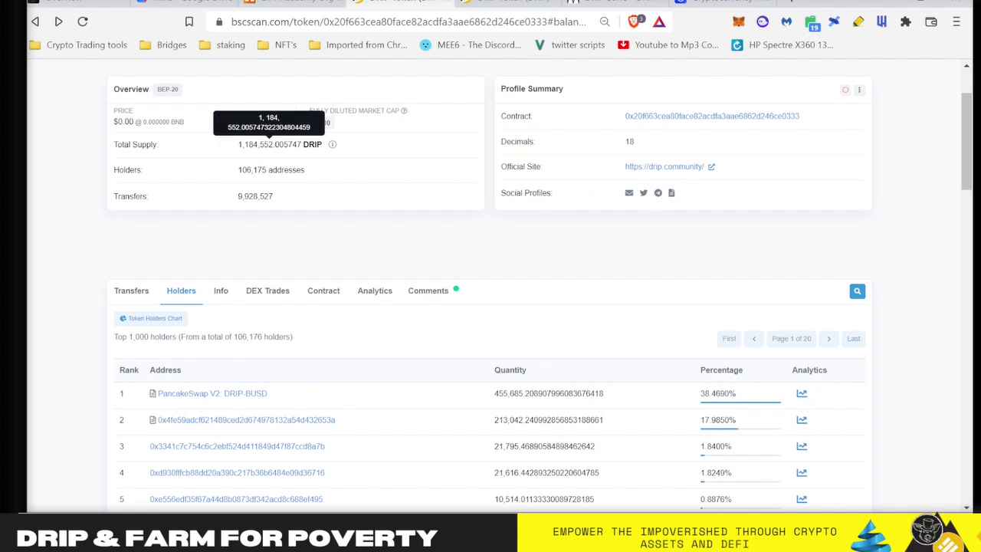
left_click_drag(239, 149, 305, 156)
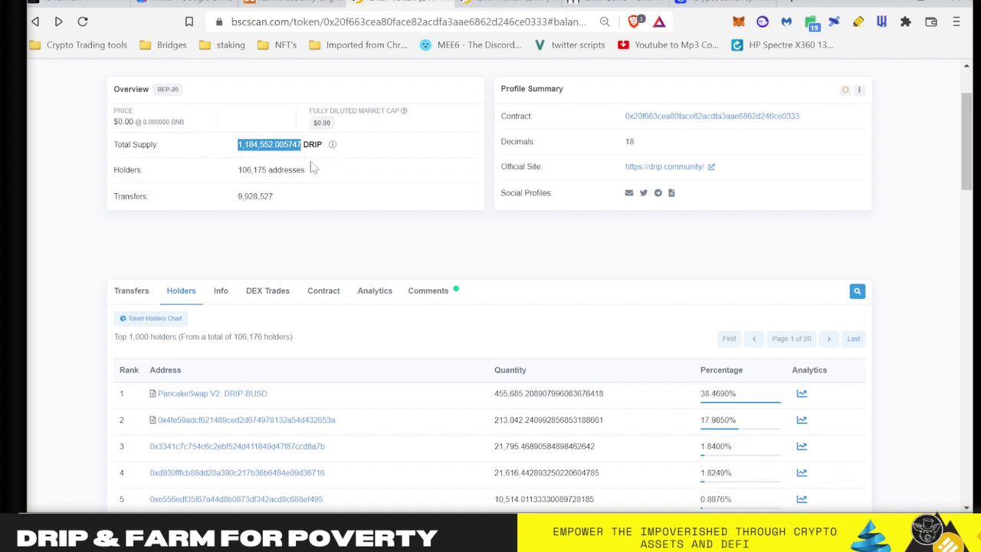
- Find the contract address ranked 37 in the DRIP token holders list
scroll(335, 197, "down", 1)
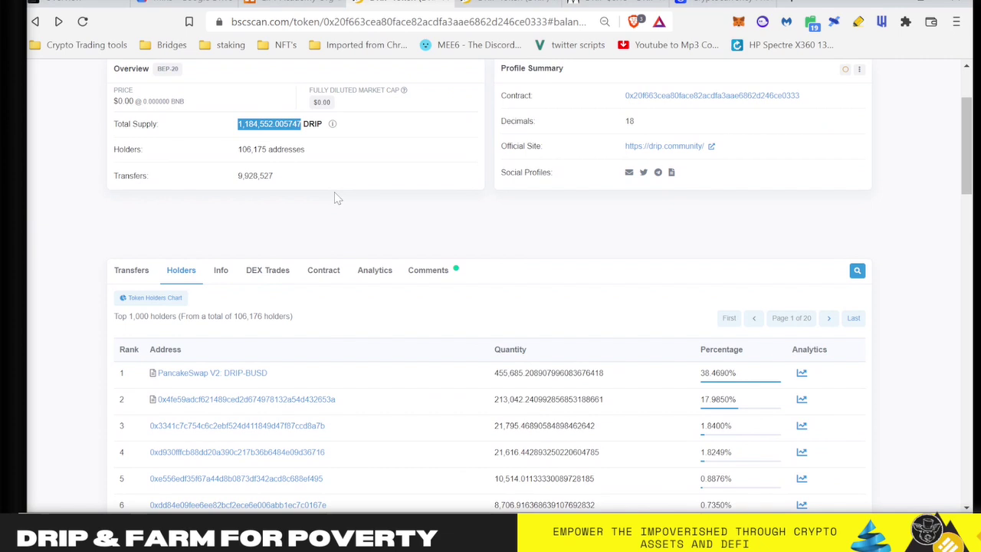
scroll(362, 224, "down", 5)
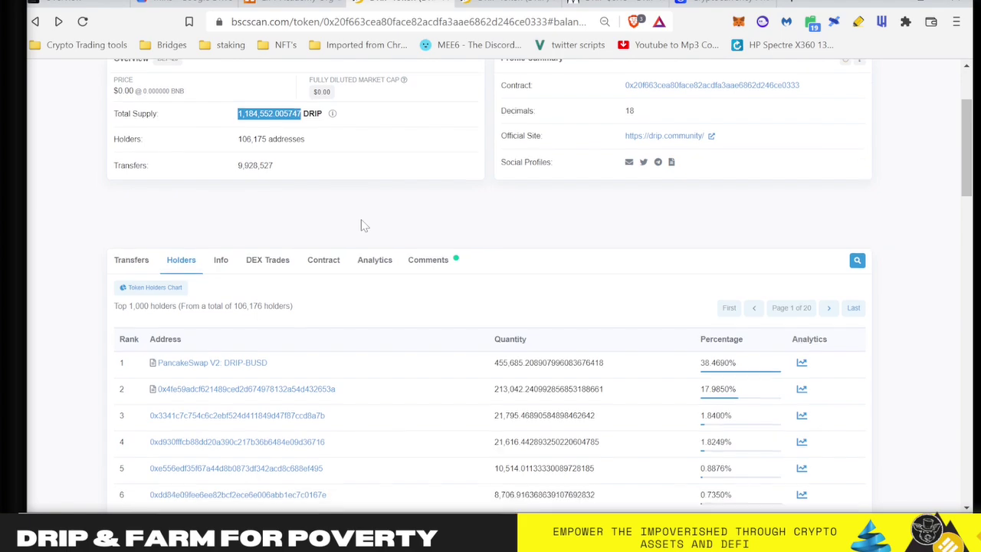
scroll(364, 225, "down", 7)
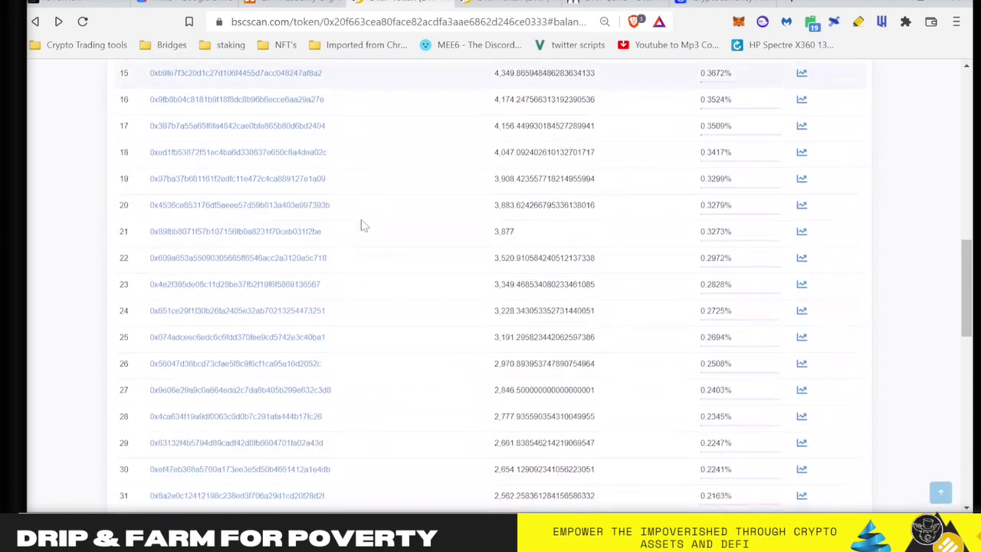
scroll(361, 222, "down", 1)
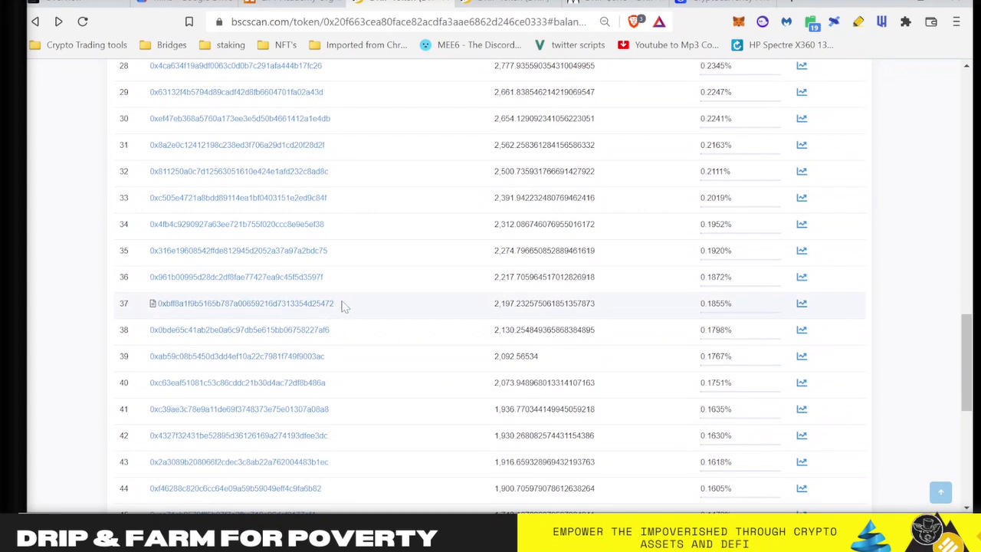
- Open the token balance analytics for that holder and view the chart over all time and over one month
left_click(514, 3)
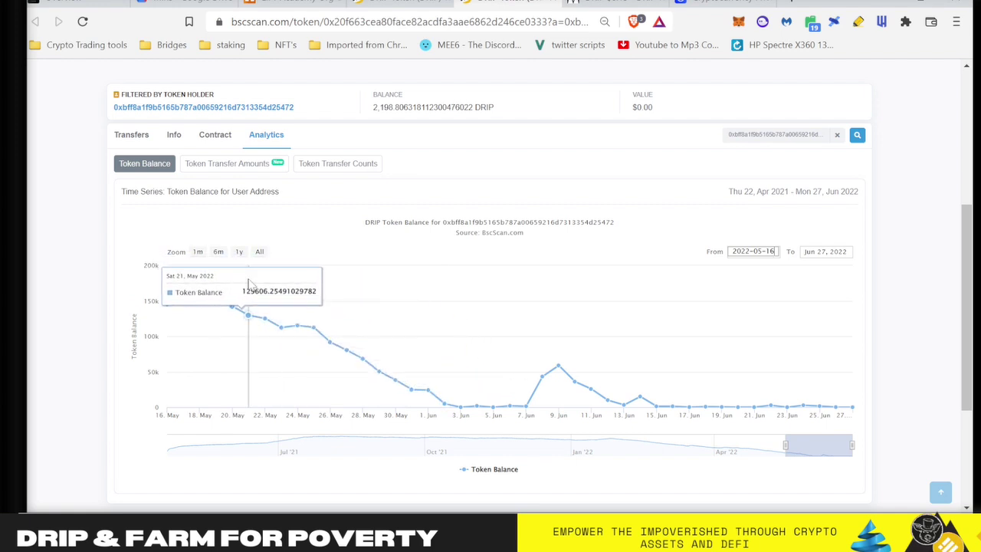
left_click(260, 255)
left_click(260, 255)
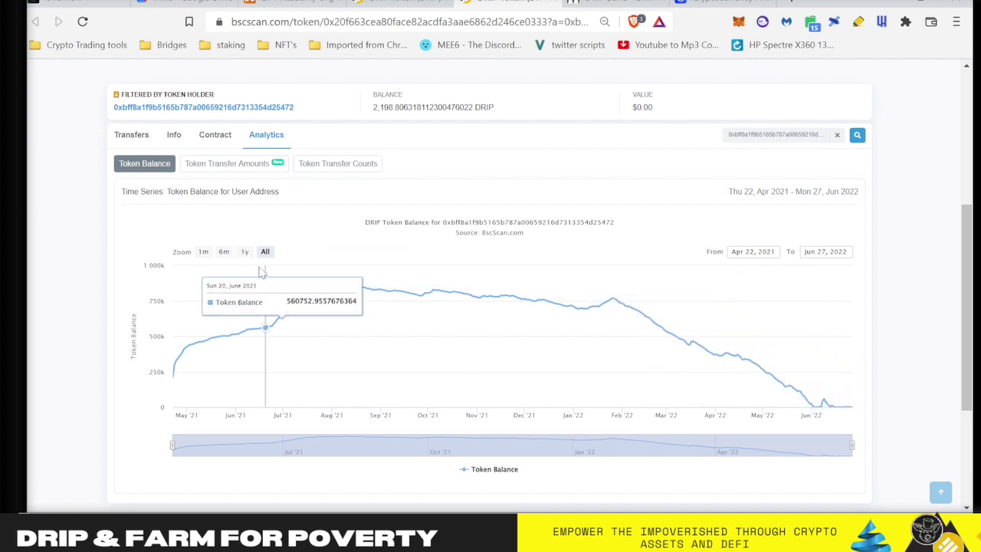
left_click(203, 253)
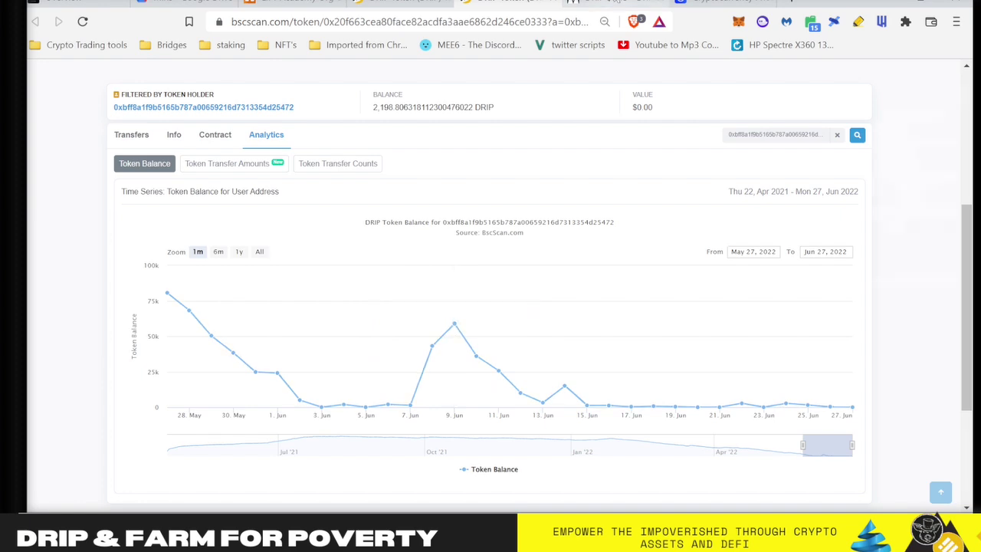
- Check the DRIP/BUSD chart on DEX Screener and return to the holder's token balance chart on BscScan
left_click(617, 6)
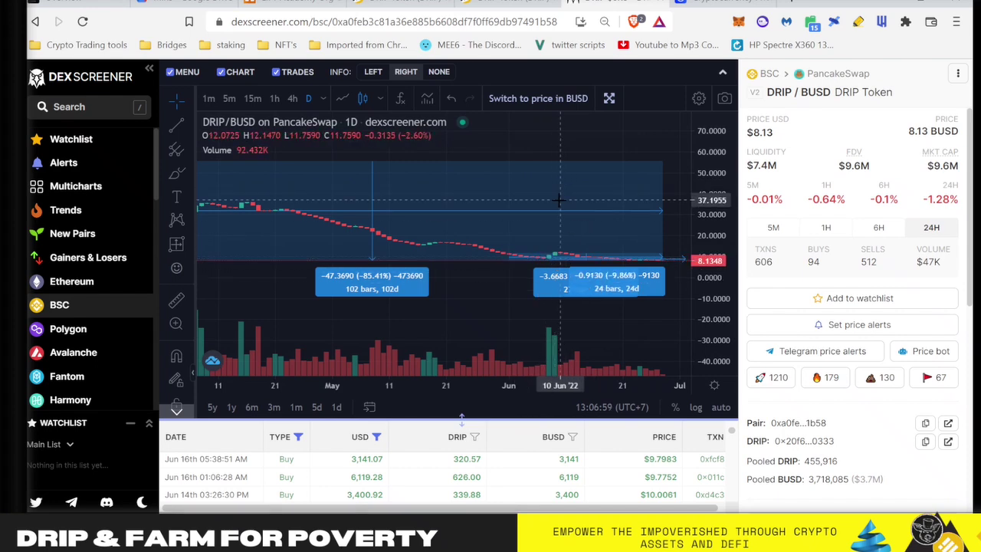
mouse_move(399, 509)
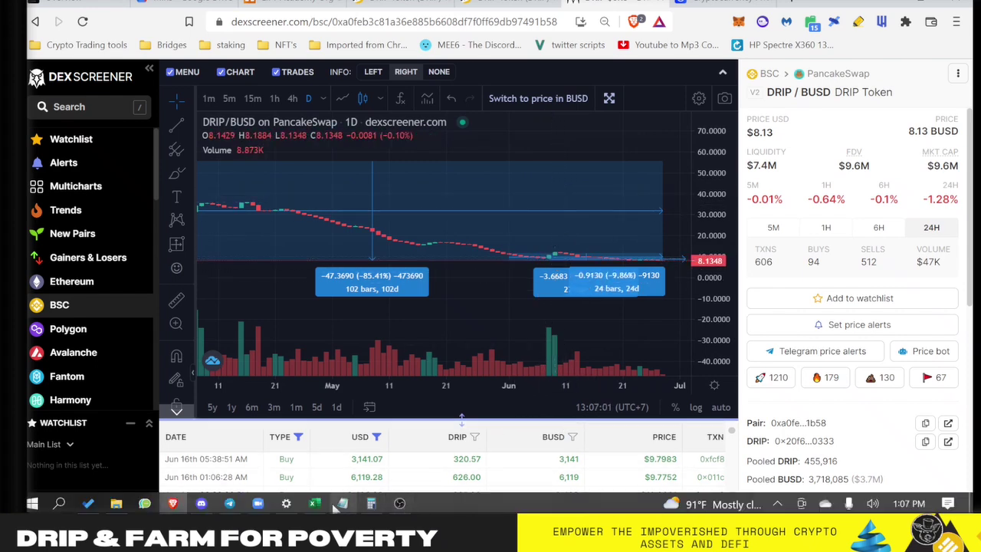
mouse_move(318, 506)
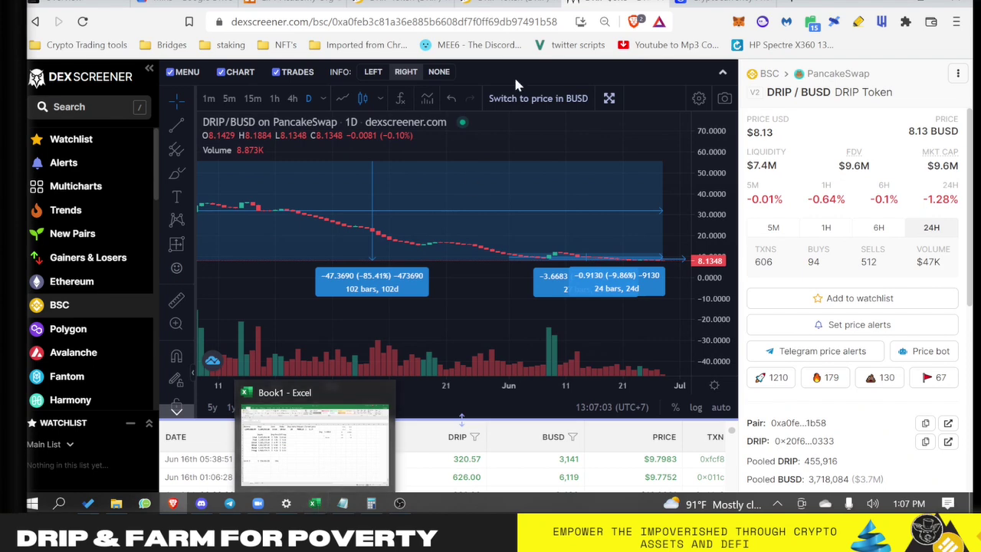
left_click(494, 6)
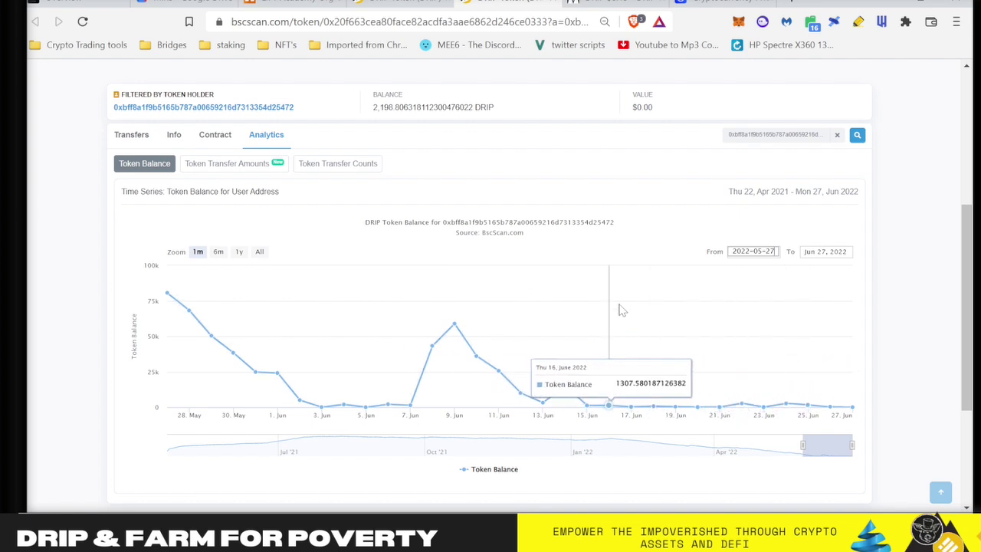
- Go from the BscScan token overview to the Excel forecast sheet and widen column C to fit the Drip Price header
scroll(621, 310, "up", 1)
scroll(544, 286, "up", 3)
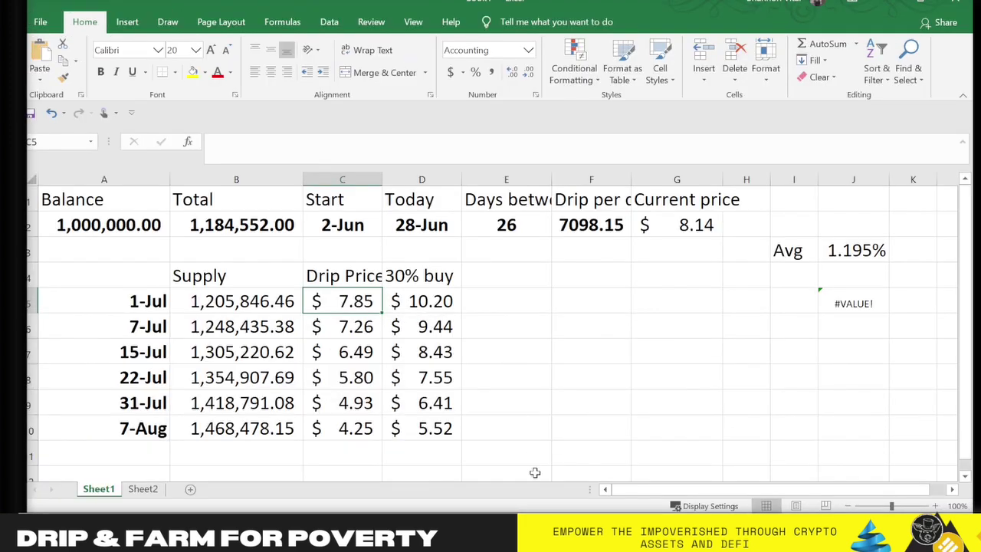
left_click_drag(382, 179, 406, 185)
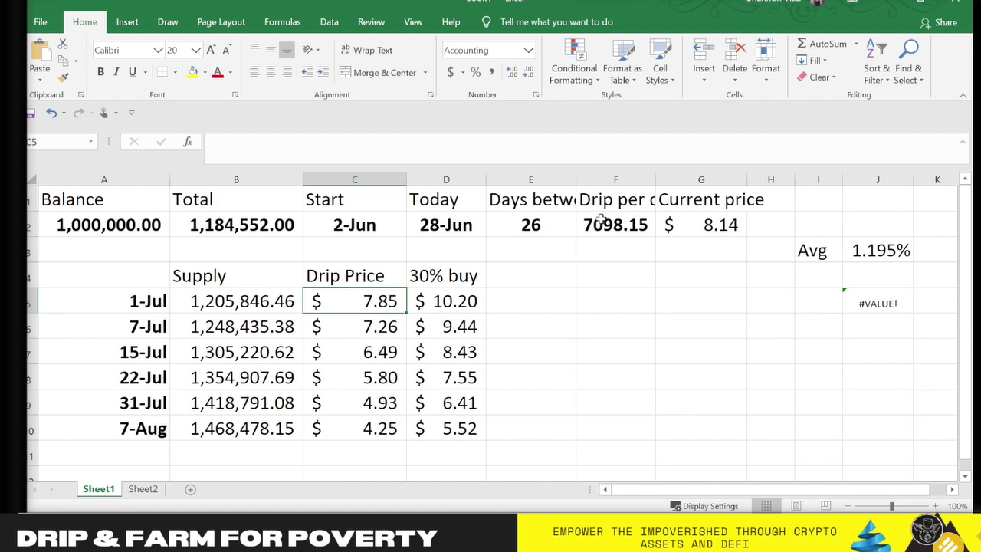
- Switch to DEX Screener and frame the DRIP/BUSD daily chart to show the decline from March through June
key("alt+Tab")
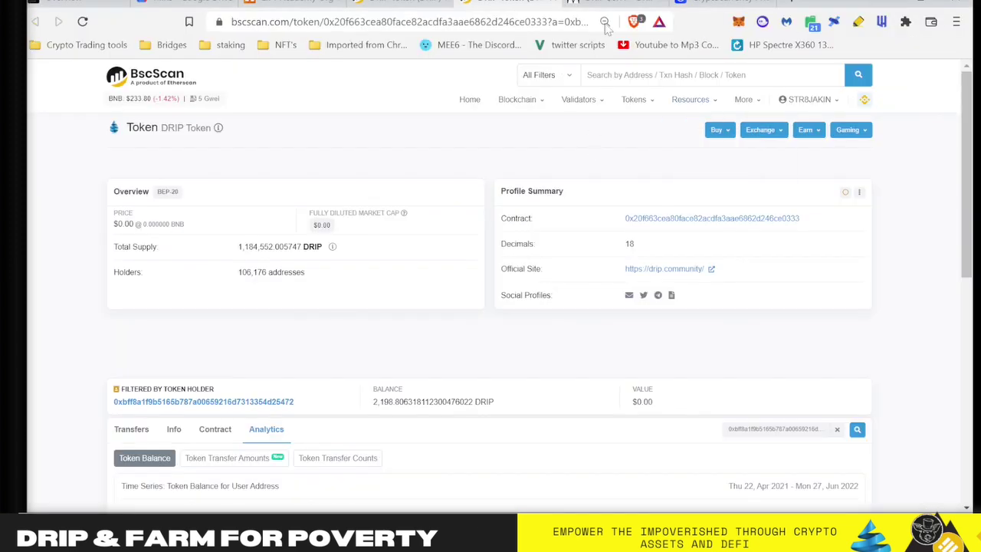
left_click(617, 3)
scroll(495, 217, "down", 5)
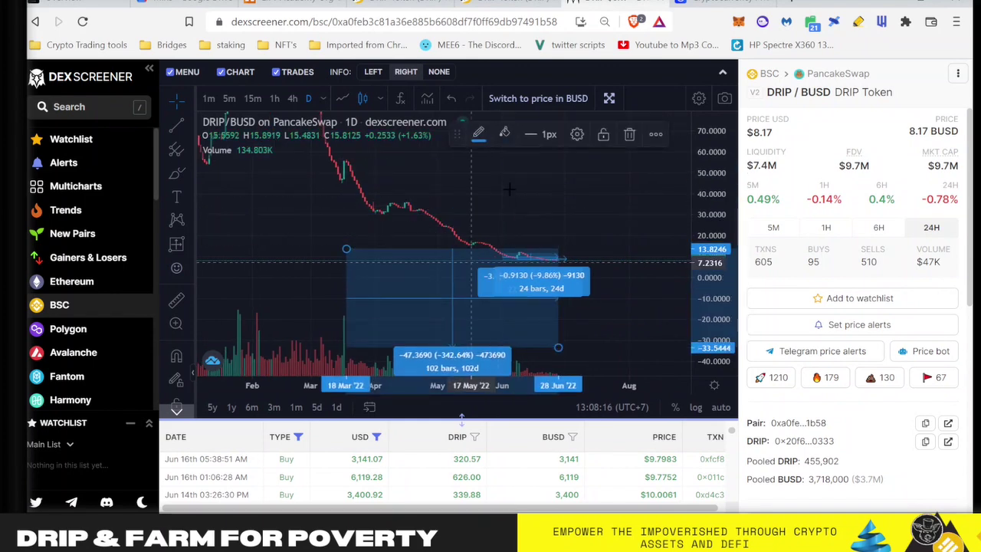
left_click_drag(497, 247, 497, 198)
mouse_move(596, 189)
left_mouse_down()
mouse_move(626, 280)
mouse_move(543, 306)
mouse_move(532, 287)
mouse_move(576, 298)
mouse_move(603, 333)
mouse_move(548, 286)
mouse_move(538, 258)
left_mouse_up()
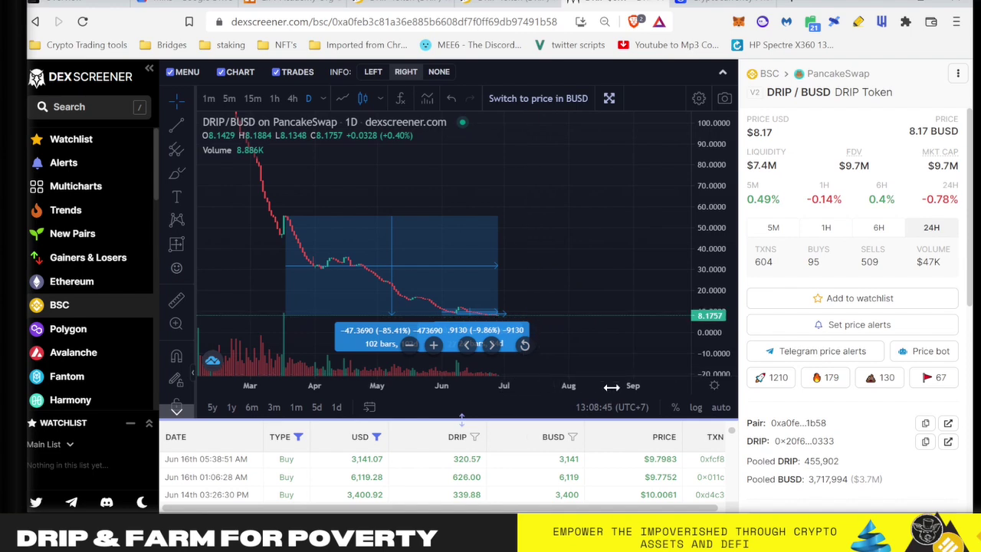
- Switch back to Excel and widen column F to fit the Drip per day header
mouse_move(408, 512)
left_click(315, 502)
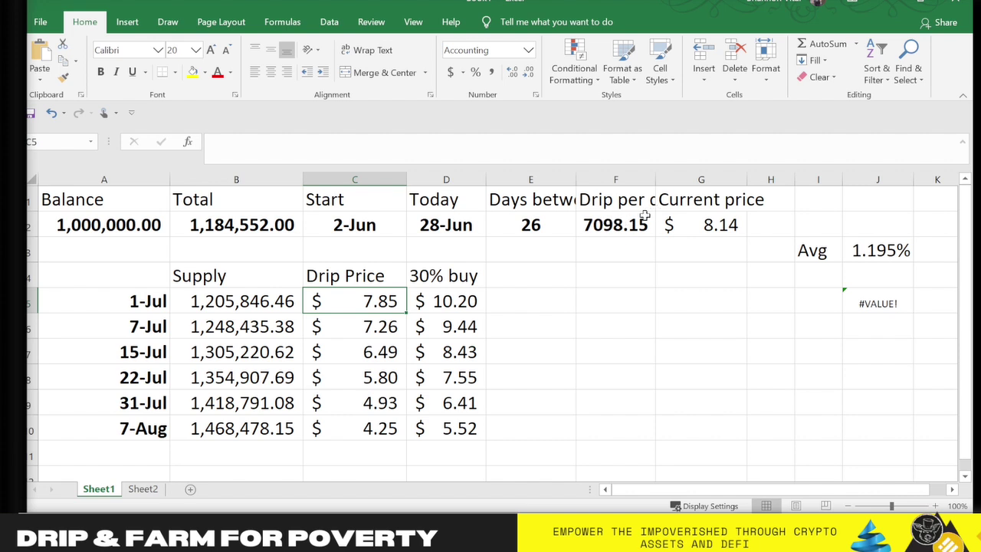
left_click_drag(658, 180, 686, 179)
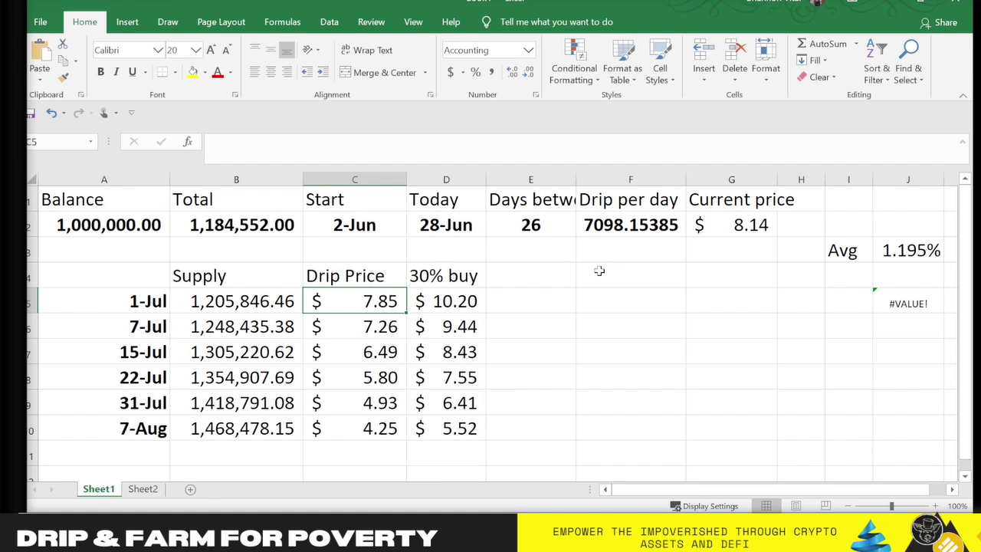
- Examine the June and March-to-June price drops on the DRIP/BUSD chart and return to the Excel price forecast
left_click(897, 6)
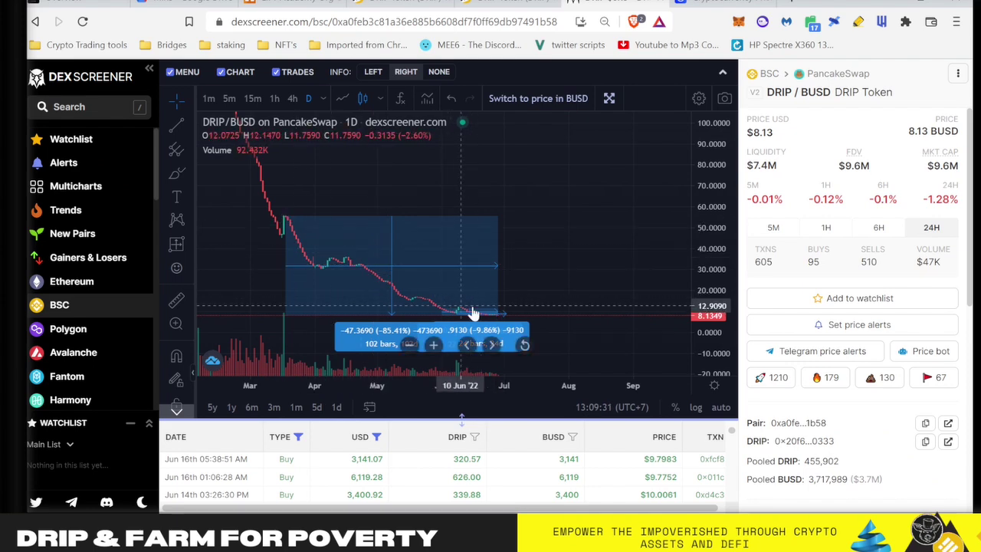
scroll(464, 313, "up", 3)
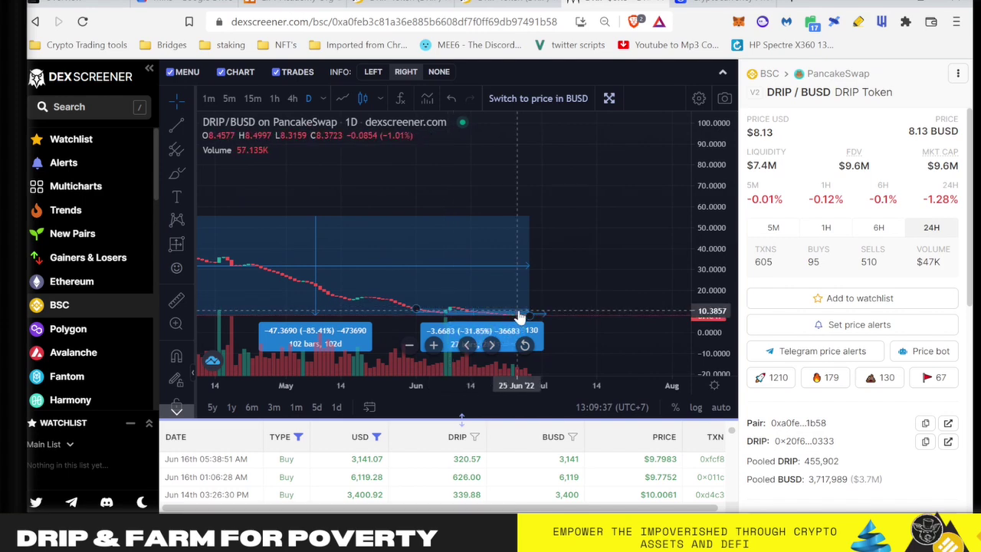
scroll(407, 299, "down", 3)
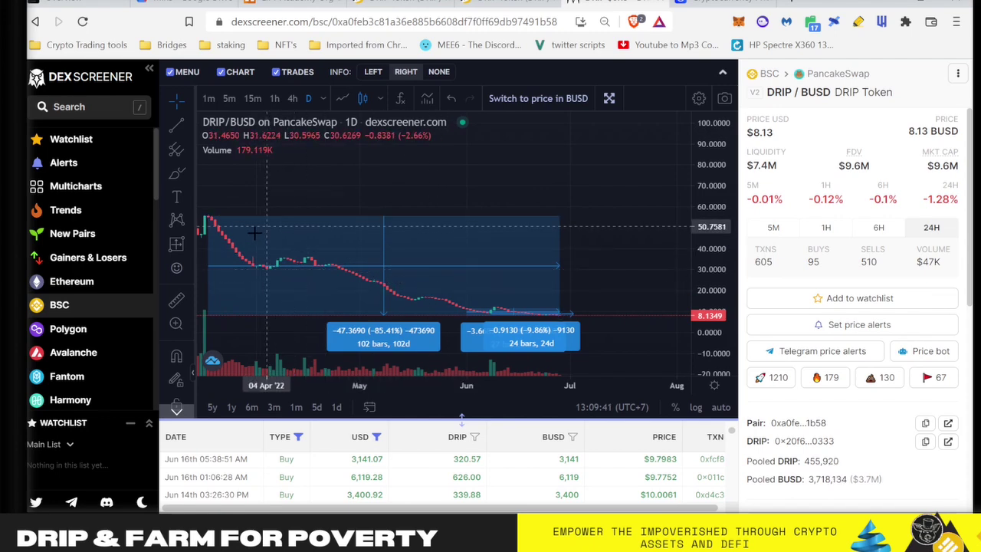
scroll(255, 232, "left", 5)
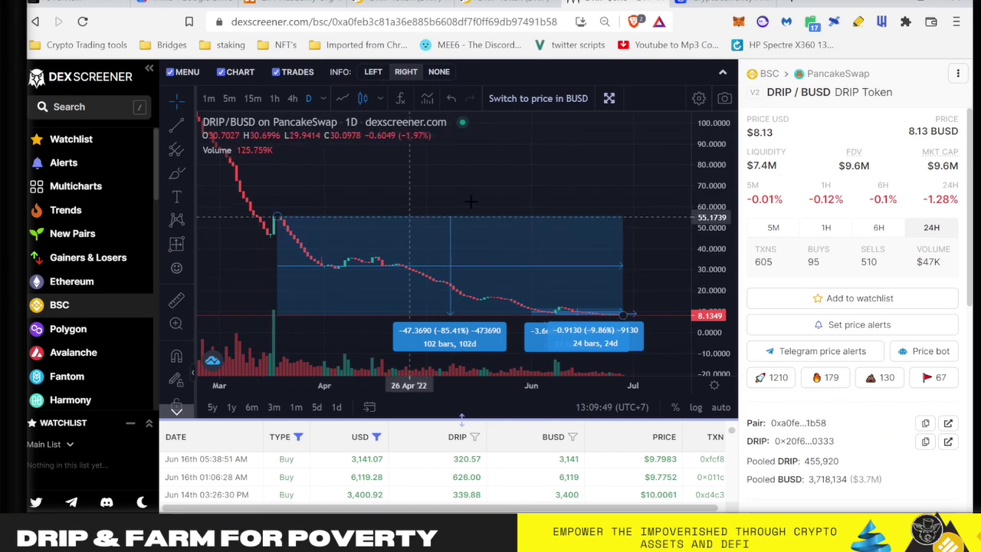
mouse_move(368, 505)
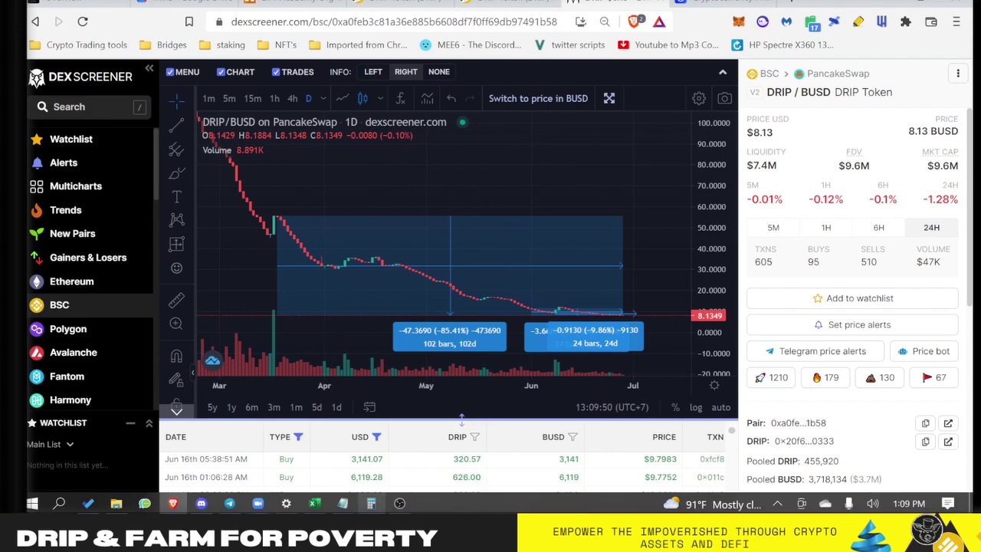
left_click(314, 503)
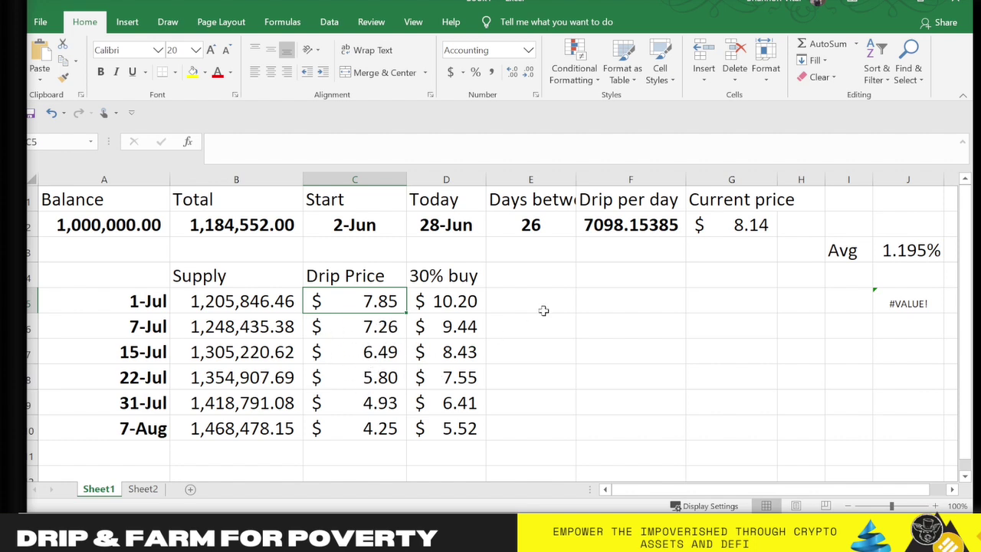
- Return to DEX Screener and look closely at the May and June candles on the DRIP/BUSD chart
mouse_move(310, 510)
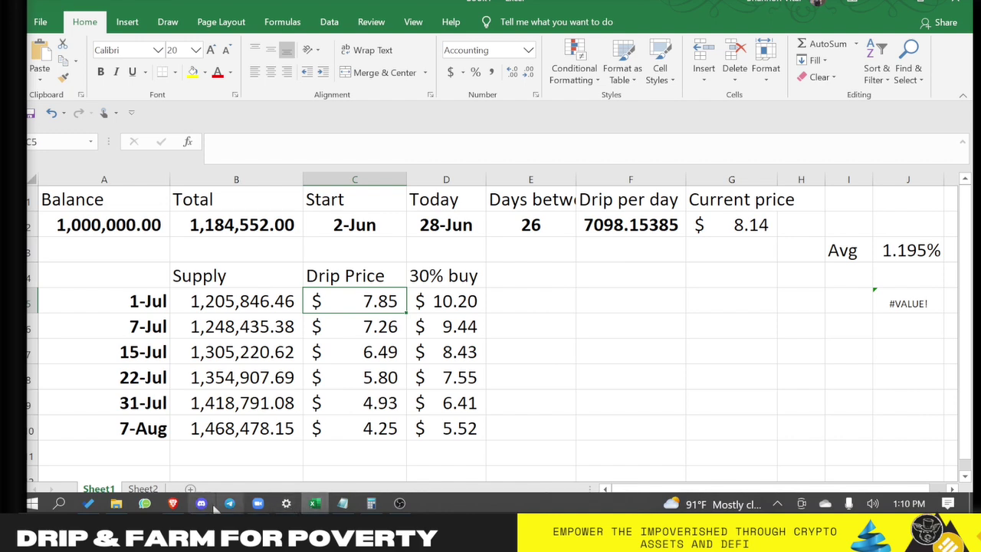
left_click(173, 502)
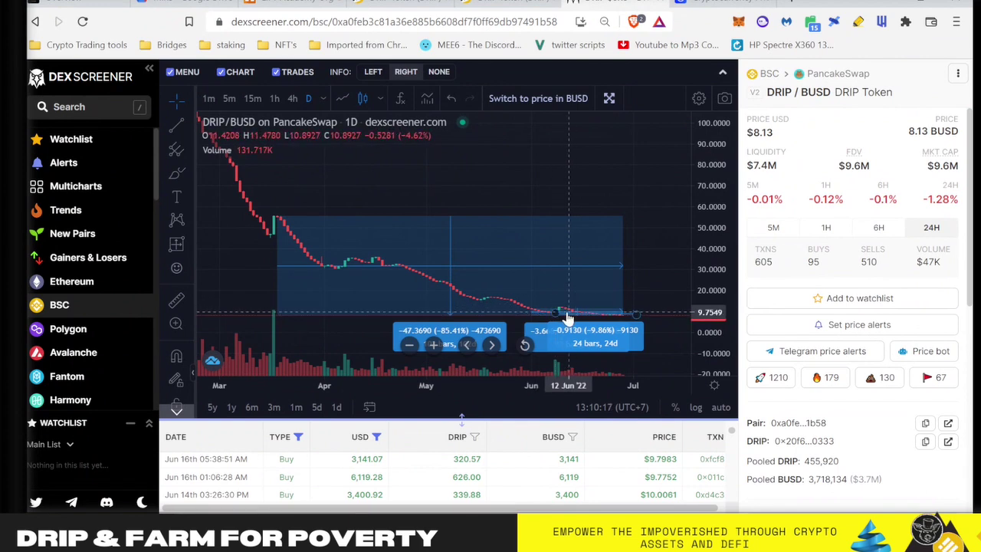
scroll(564, 318, "up", 3)
scroll(568, 318, "up", 1)
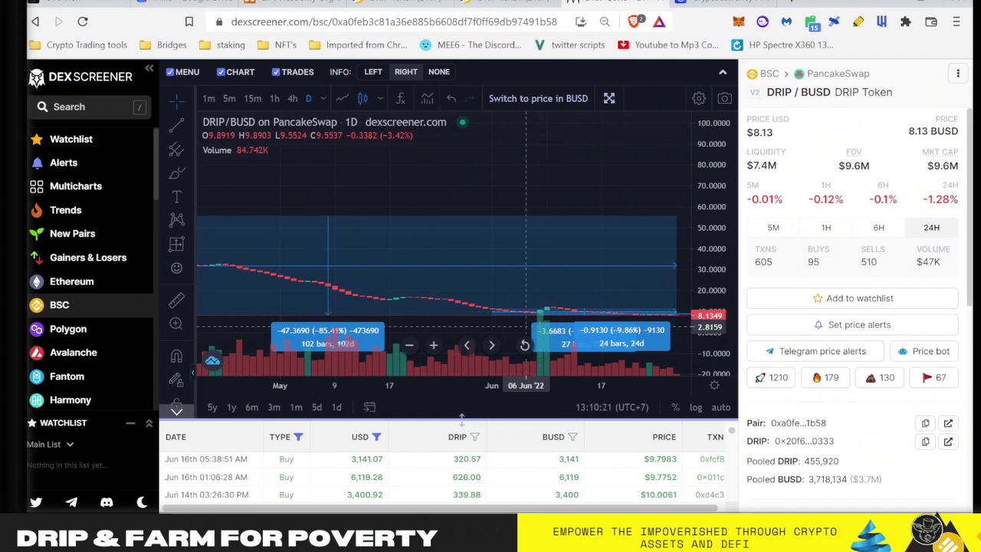
- Review the column C sum on Sheet2 of the Excel workbook and switch back to the DRIP/BUSD chart
mouse_move(268, 507)
left_click(314, 503)
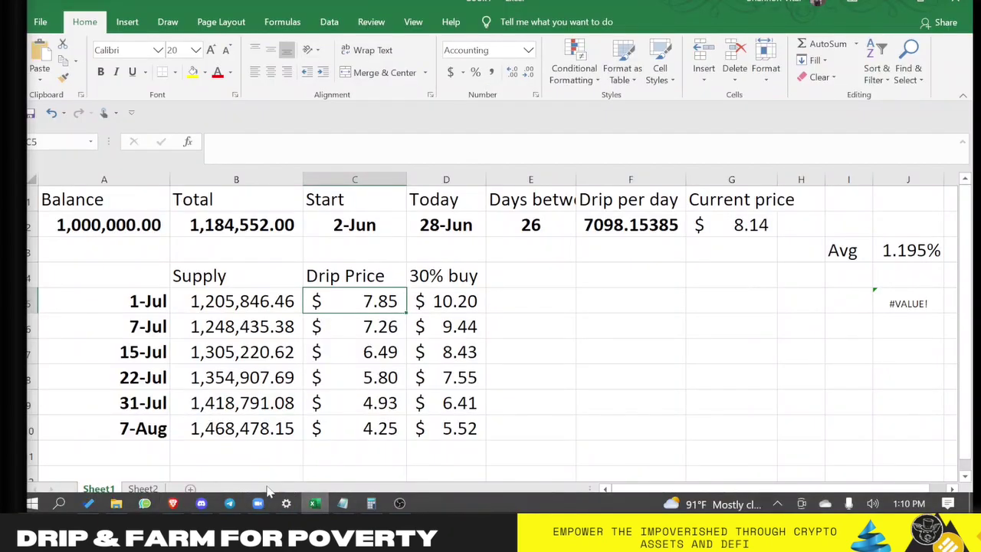
left_click(142, 488)
scroll(218, 419, "down", 5)
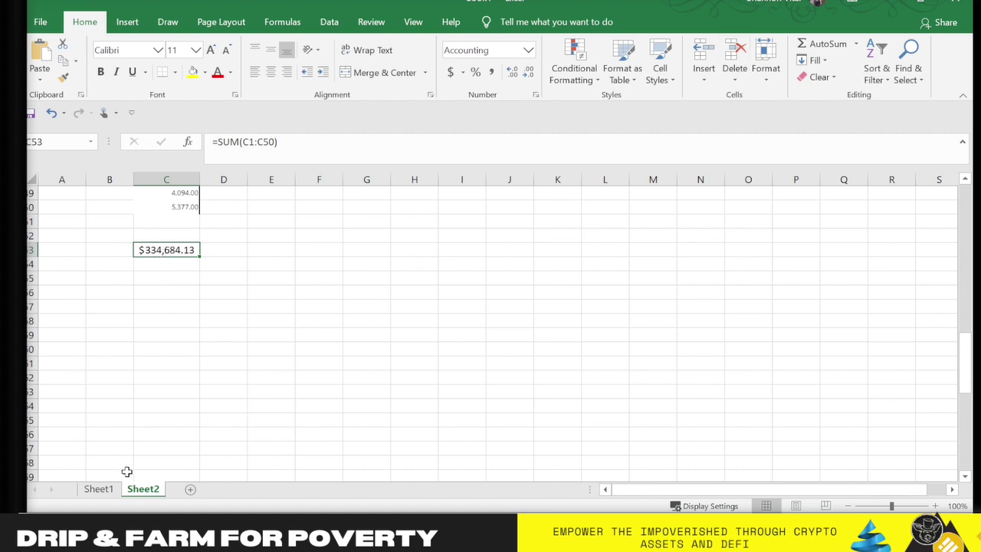
mouse_move(246, 508)
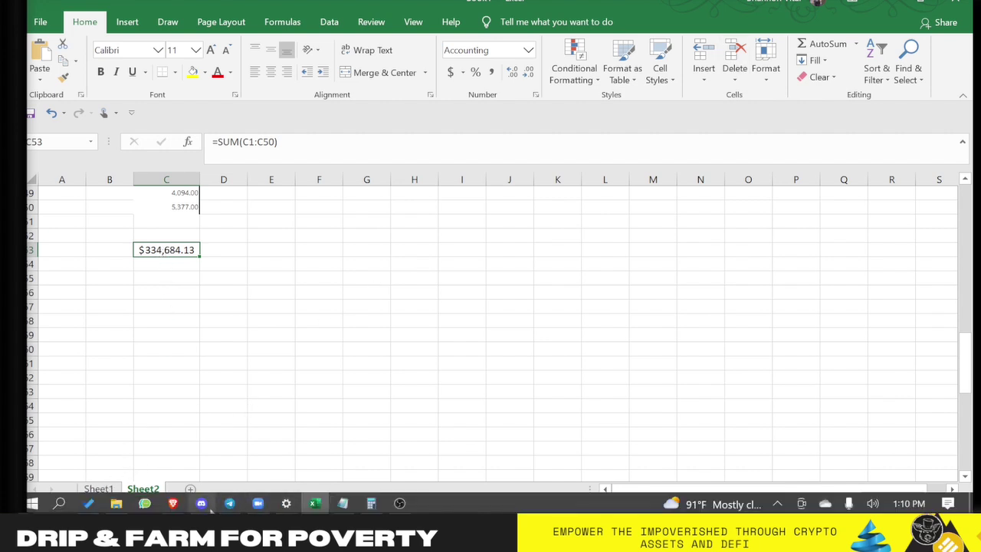
left_click(172, 503)
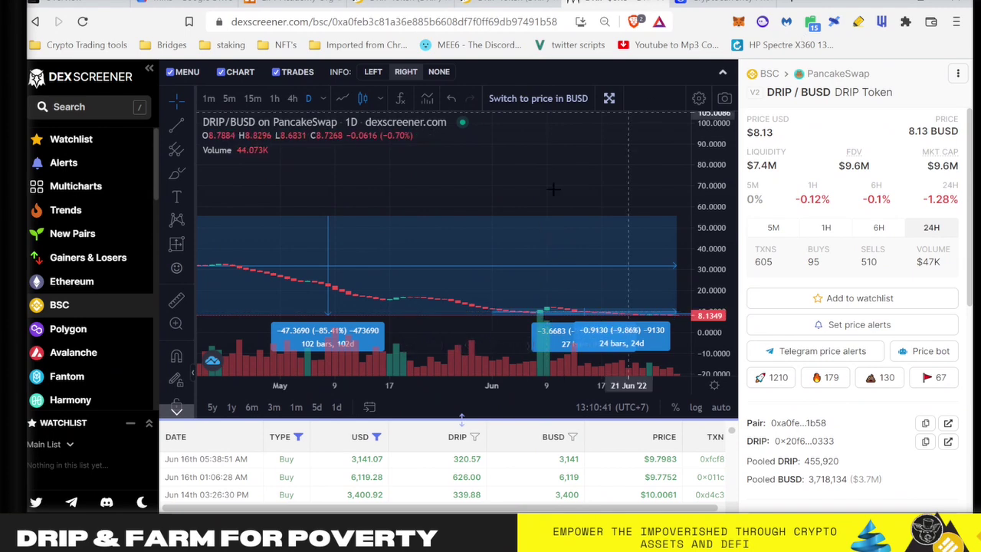
- Switch to Excel and review the supply and price forecast on Sheet1
left_click(314, 503)
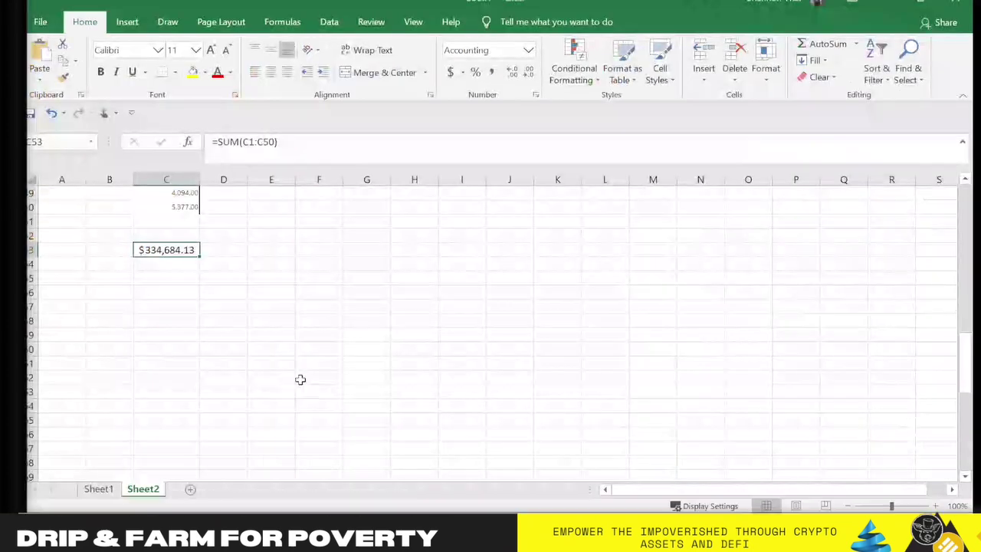
left_click(100, 489)
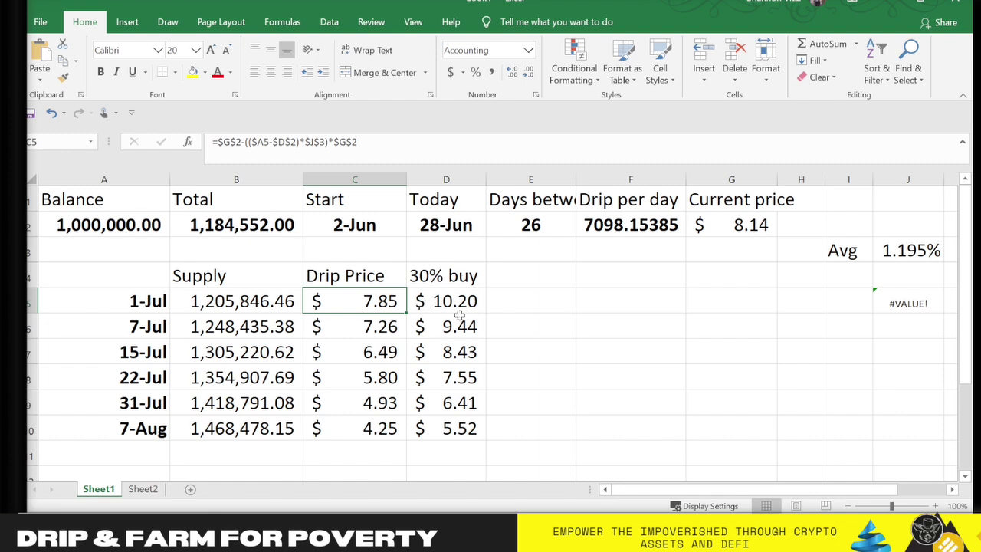
- Return to DEX Screener and examine the DRIP/BUSD daily price history from February through the end of June
mouse_move(312, 504)
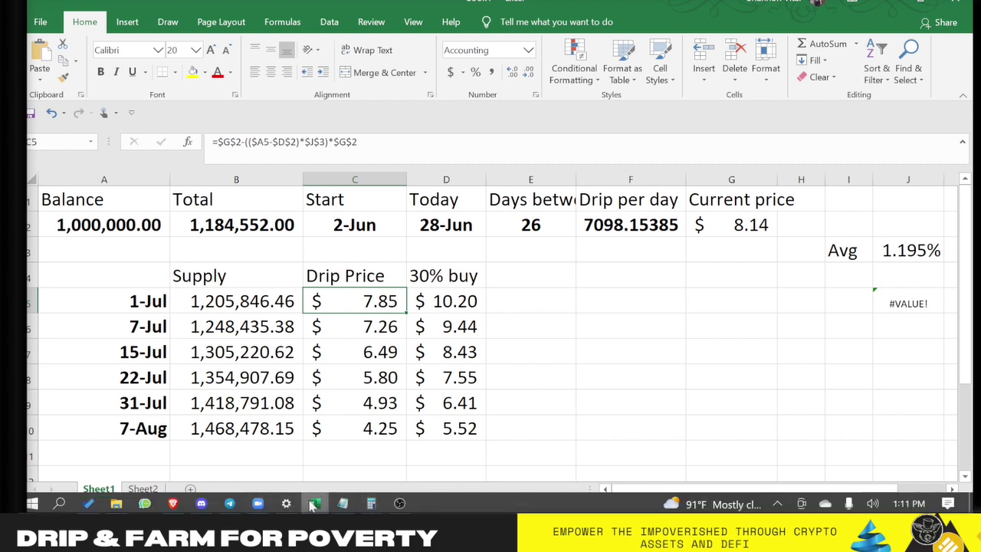
left_click(172, 503)
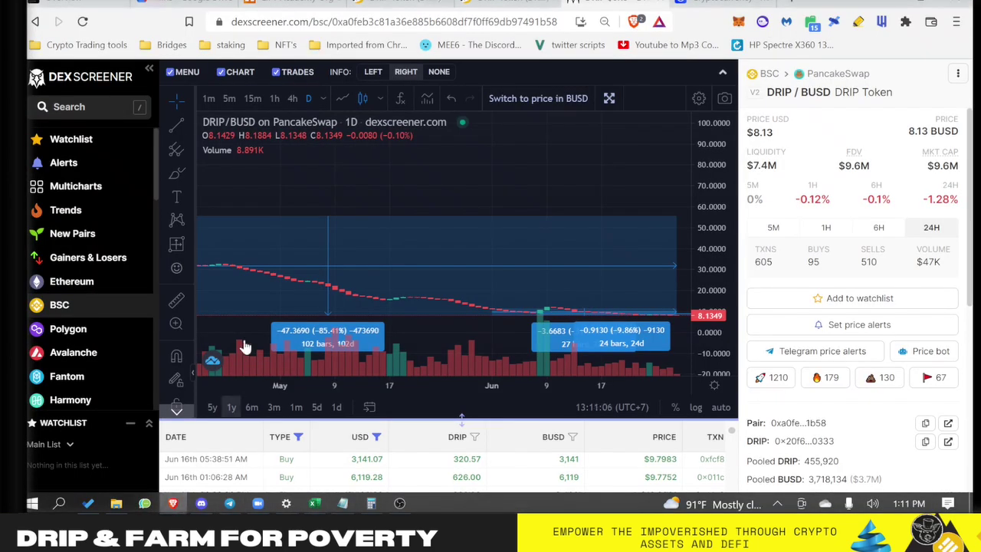
scroll(360, 300, "left", 10)
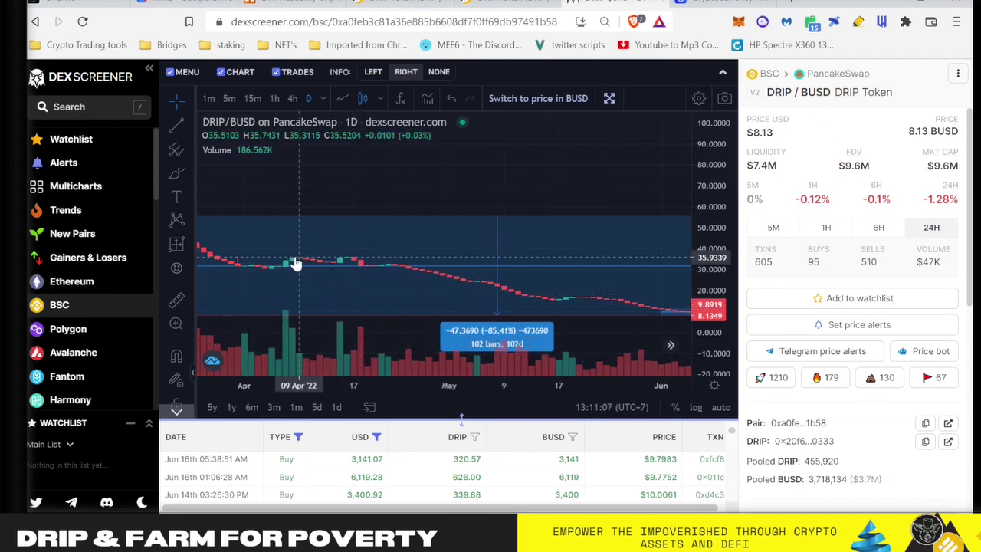
scroll(328, 258, "left", 10)
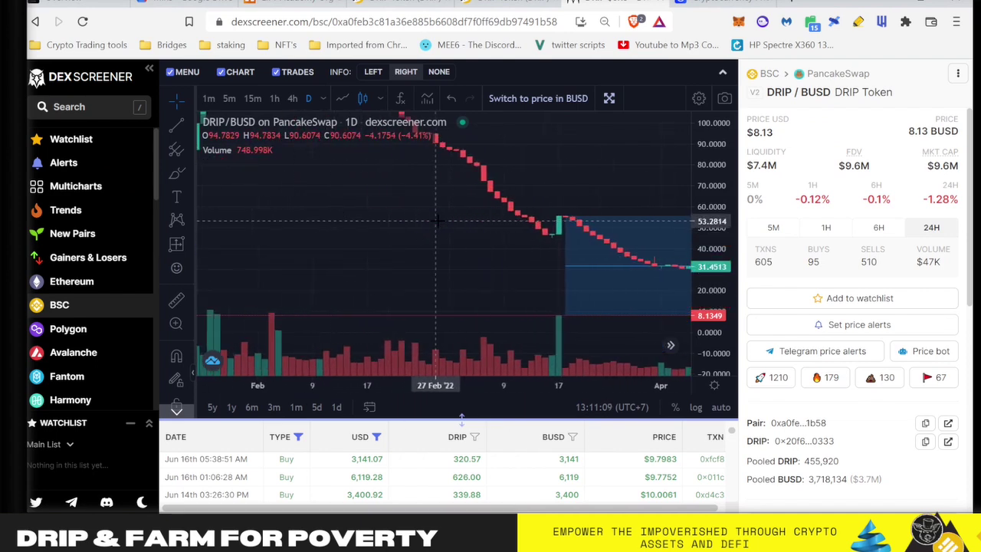
scroll(460, 224, "right", 10)
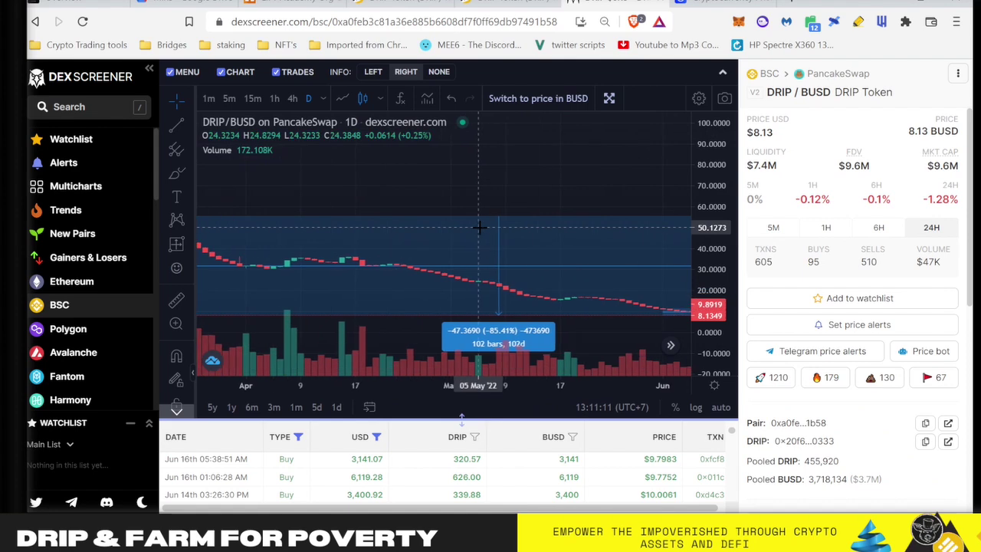
scroll(479, 227, "right", 10)
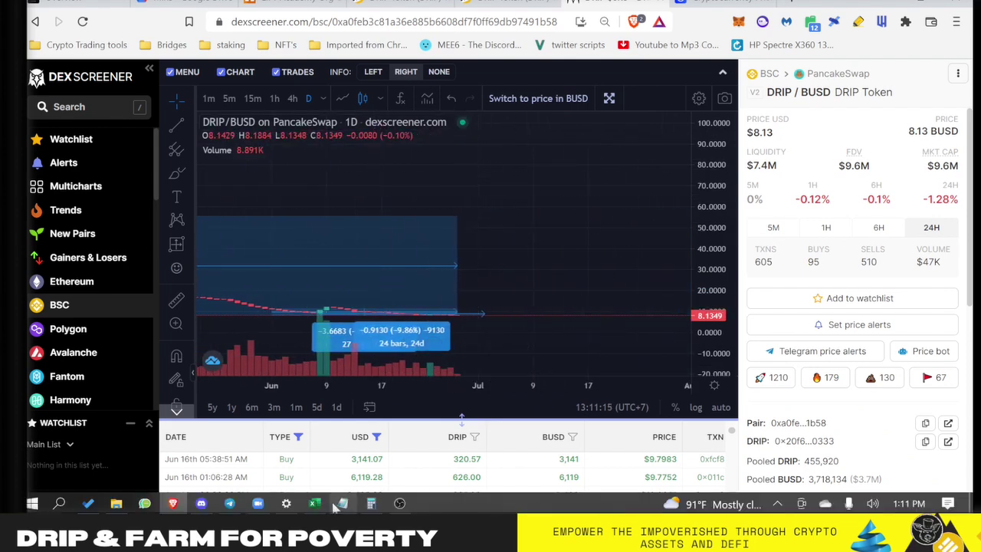
- Go back to Excel and review the 18-Mar to 28-Jun average drop calculation and the 30% buy column header
left_click(314, 504)
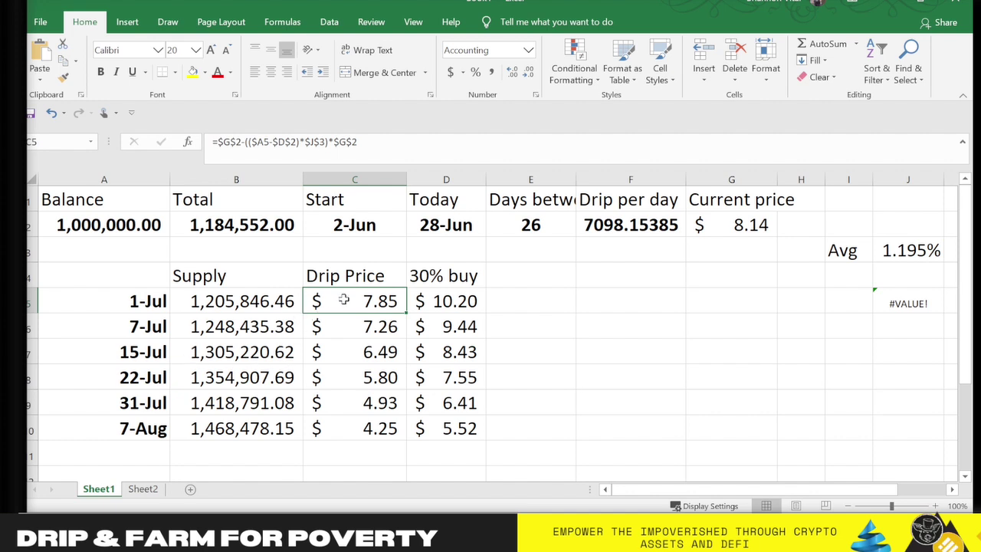
scroll(574, 318, "right", 2)
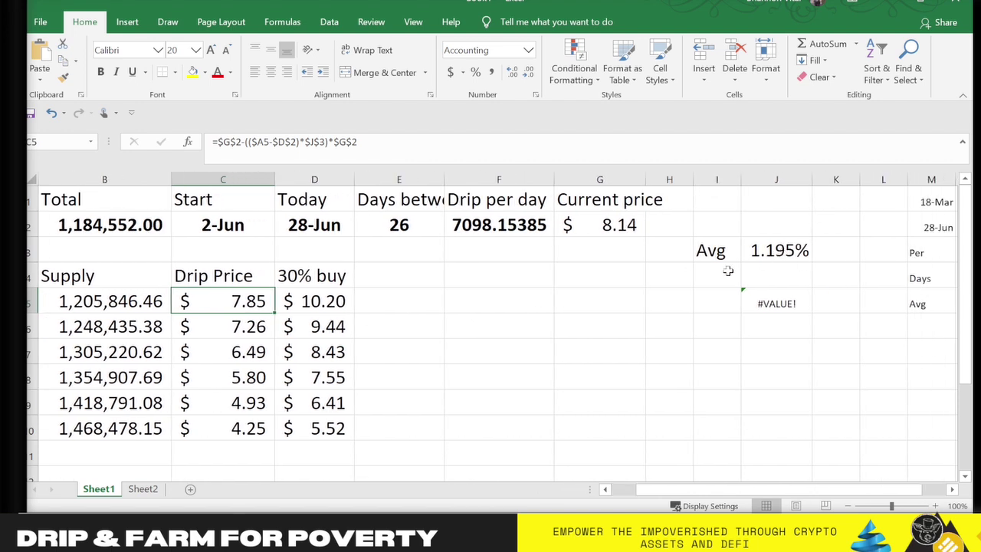
scroll(728, 271, "right", 2)
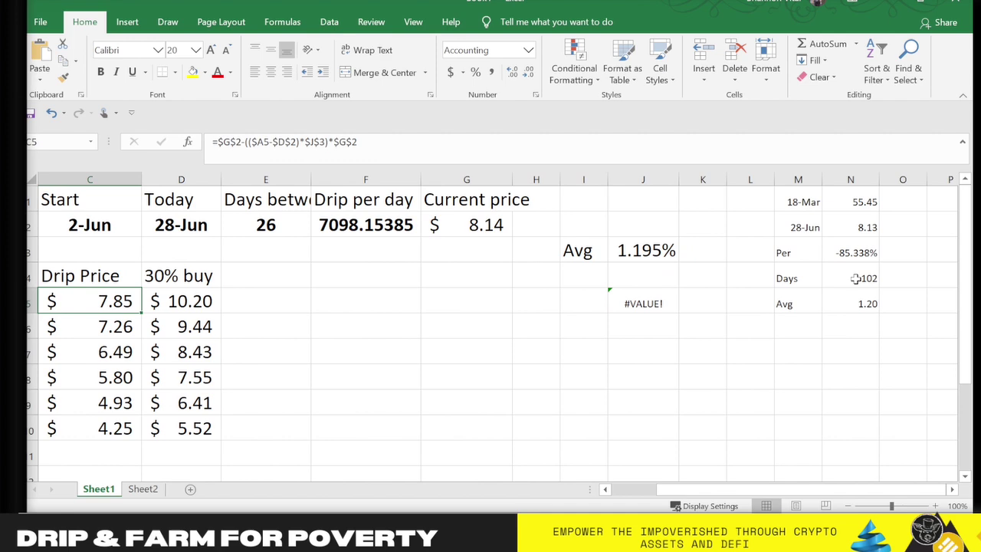
scroll(466, 307, "left", 4)
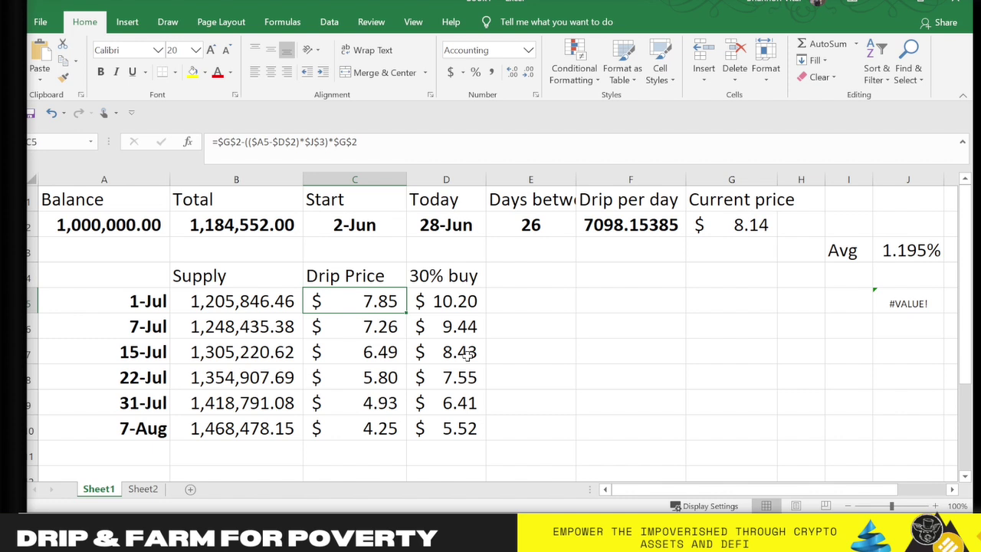
left_click(427, 277)
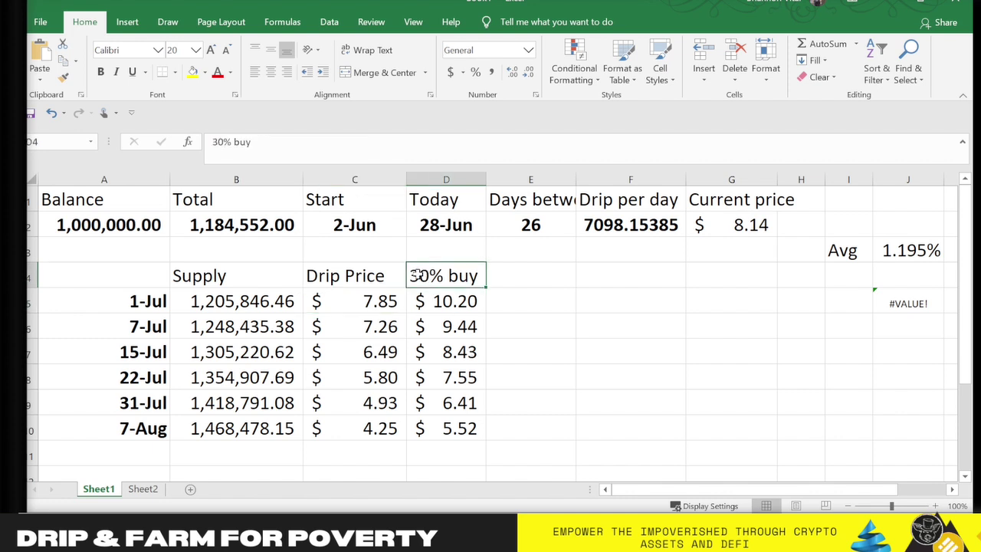
double_click(415, 276)
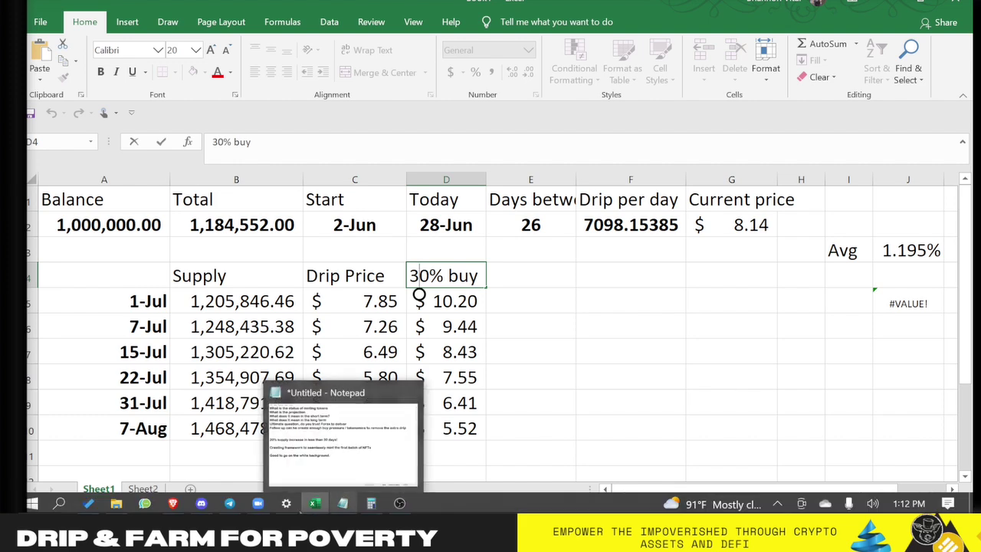
- Switch to DEX Screener and view the DRIP/BUSD decline since March together with the empty months ahead on the chart
left_click(173, 504)
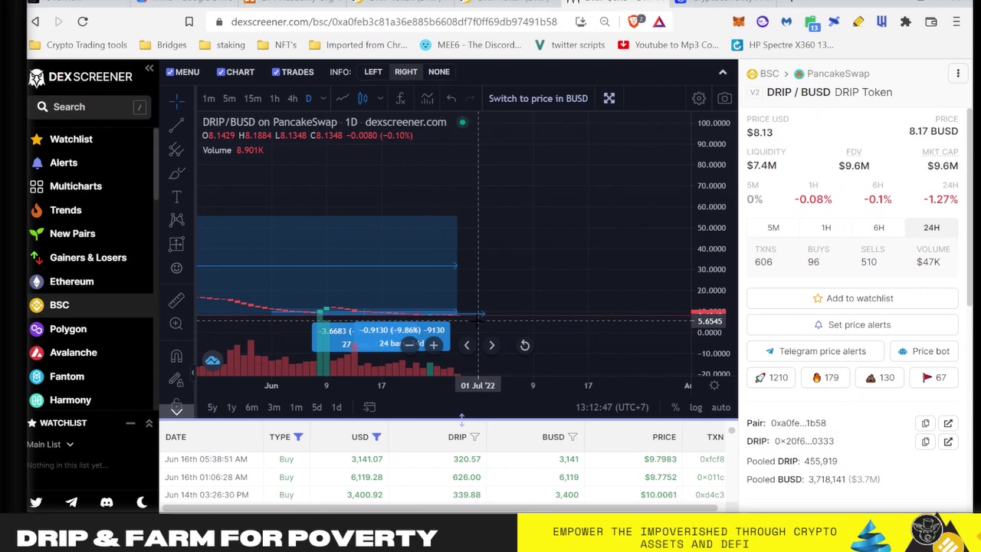
scroll(478, 319, "down", 5)
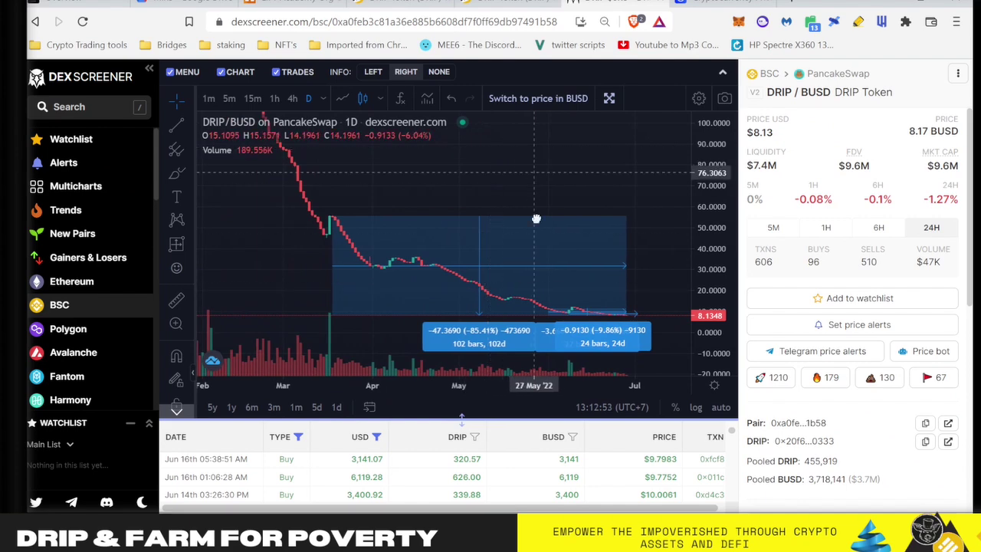
left_click_drag(486, 290, 384, 205)
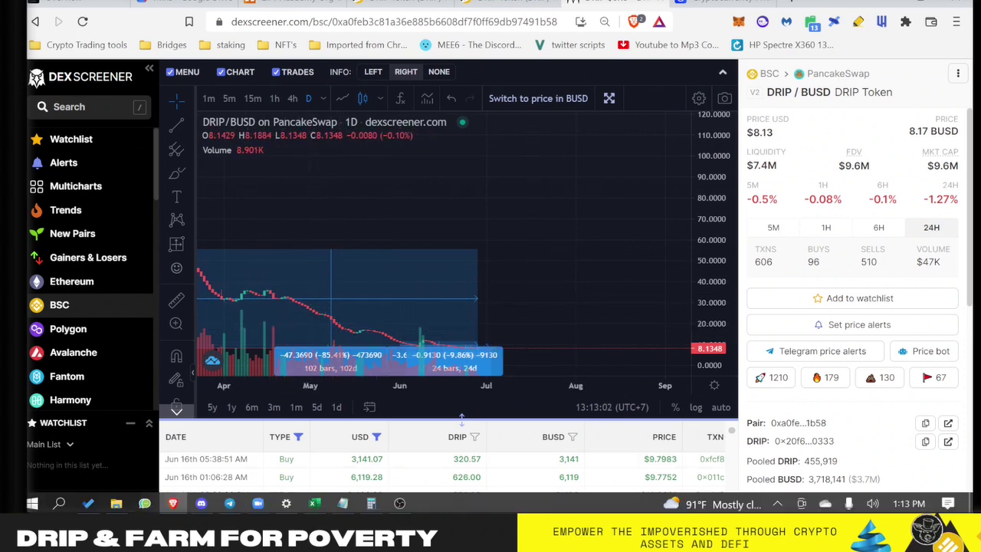
- Return to Excel, leave the 30% buy header unedited, and inspect the 7-Jul Drip Price formula
mouse_move(407, 512)
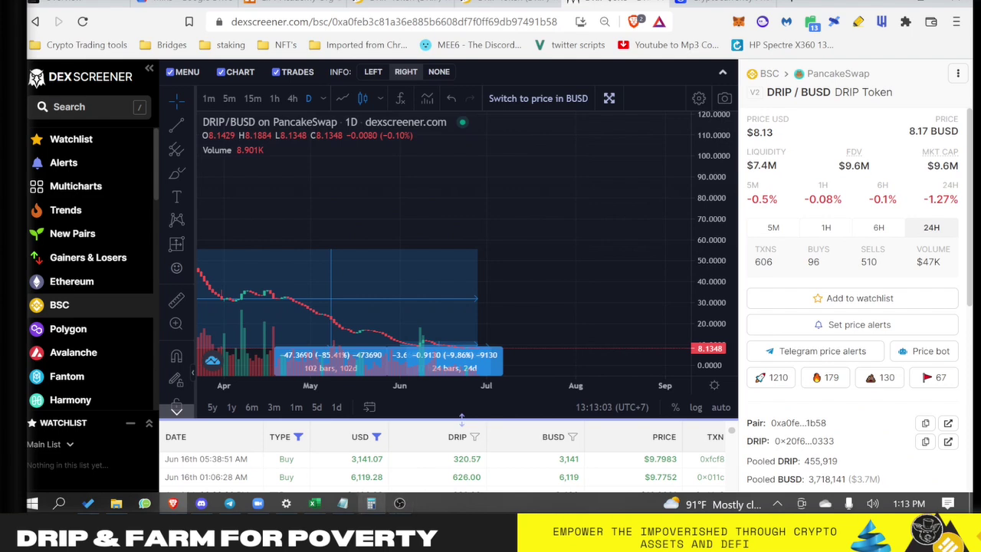
left_click(312, 507)
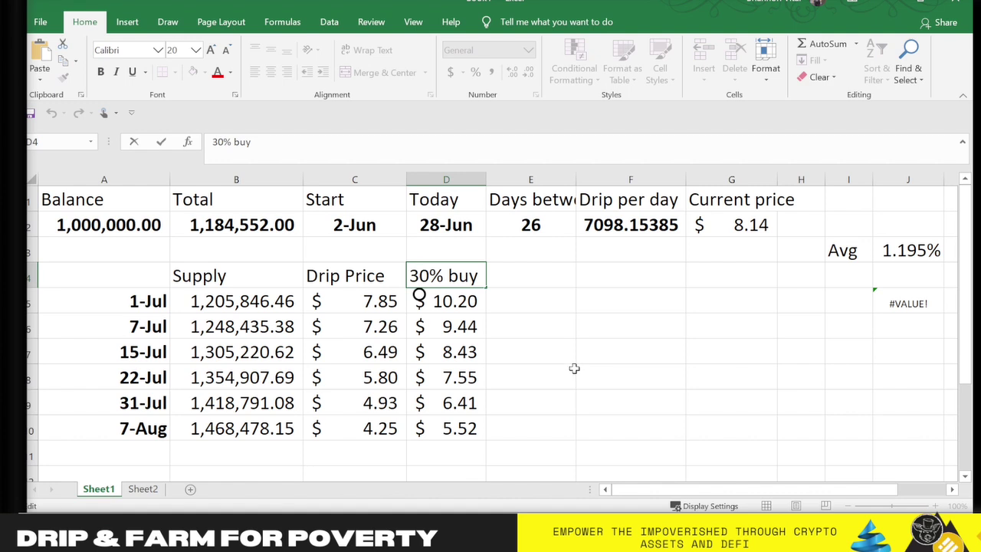
left_click(574, 369)
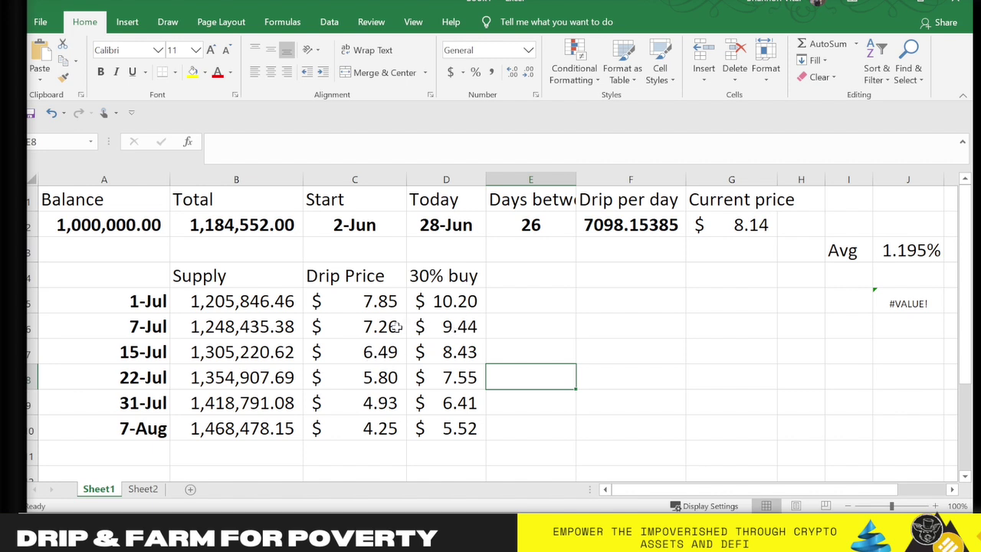
left_click(372, 330)
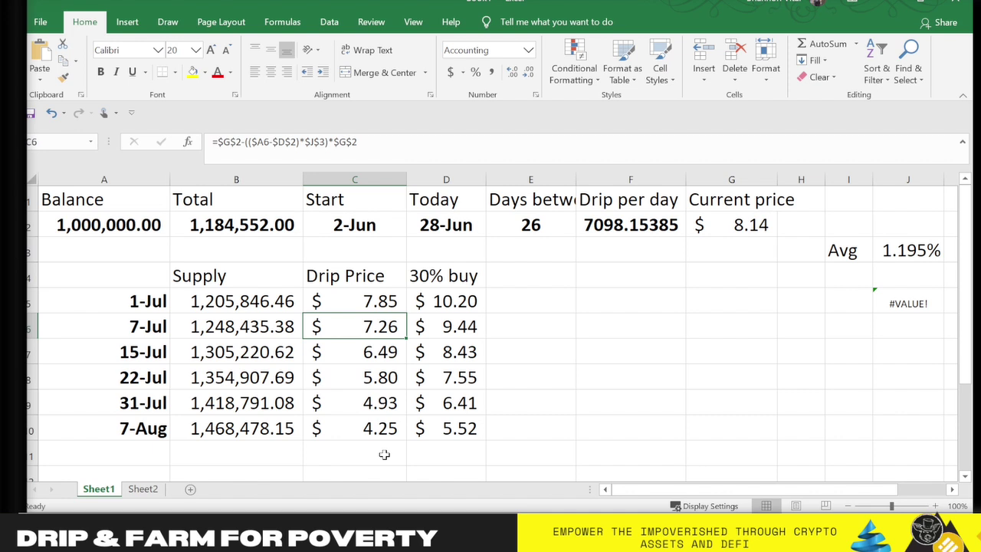
- Read the large June buys in DEX Screener's trades list and check the Notepad notes before returning to the browser
mouse_move(387, 512)
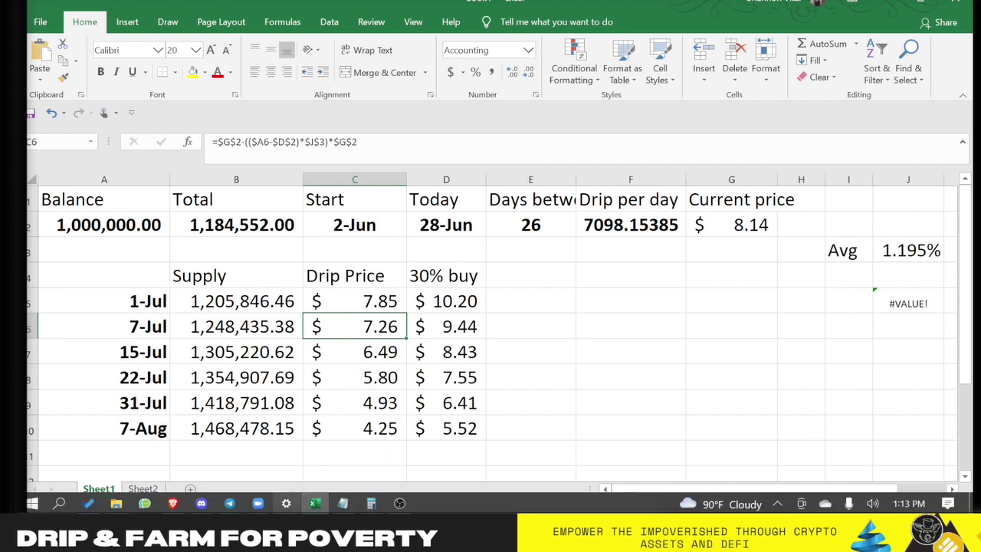
mouse_move(204, 507)
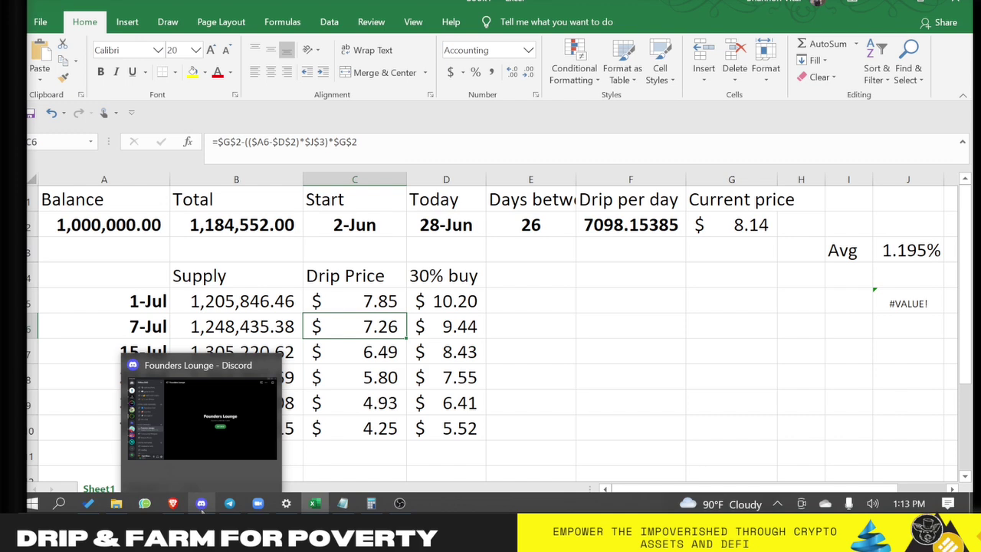
left_click(172, 504)
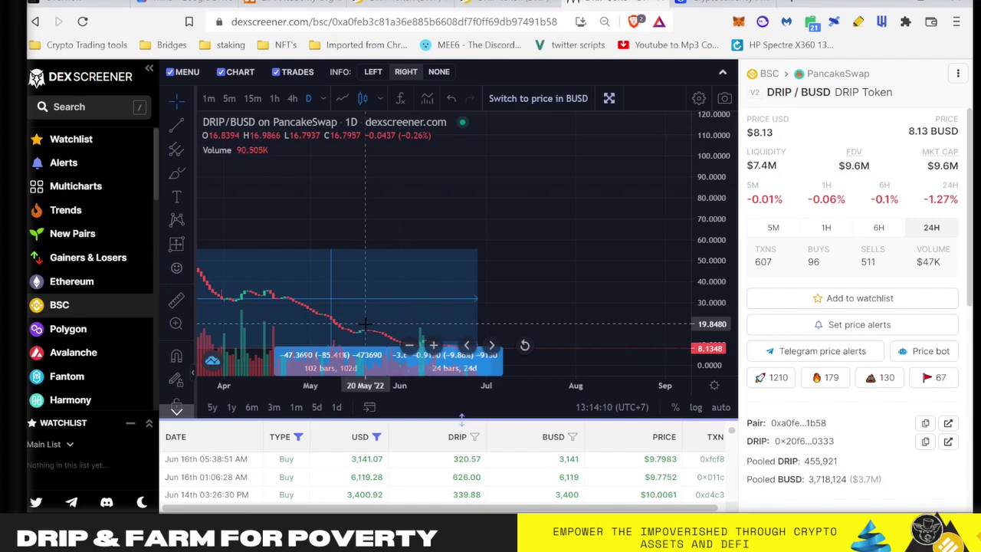
scroll(378, 463, "down", 3)
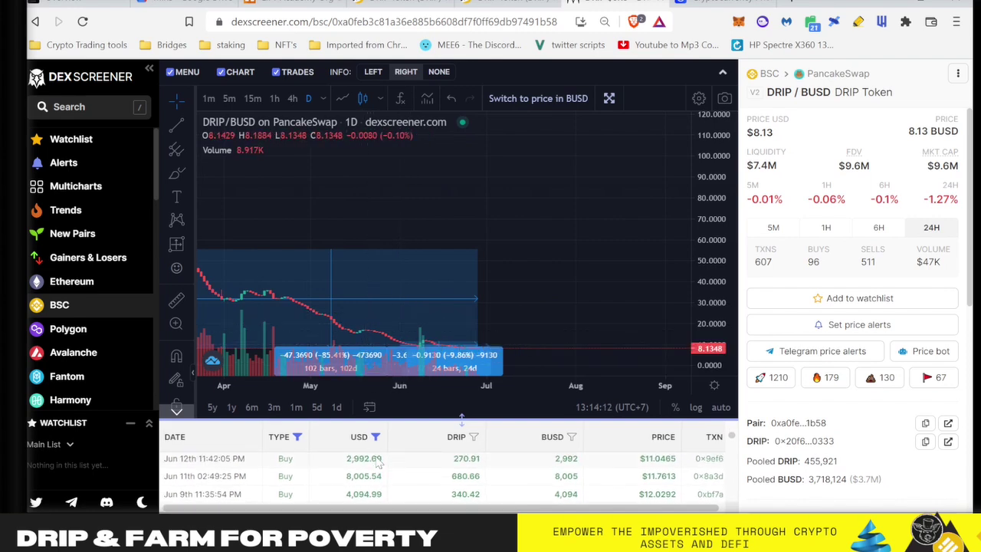
scroll(378, 463, "down", 1)
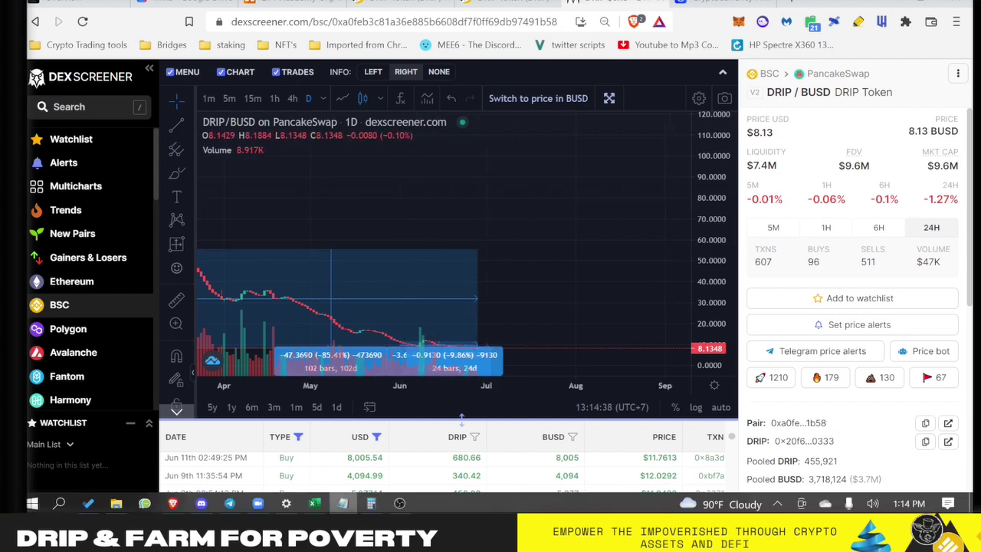
left_click(343, 503)
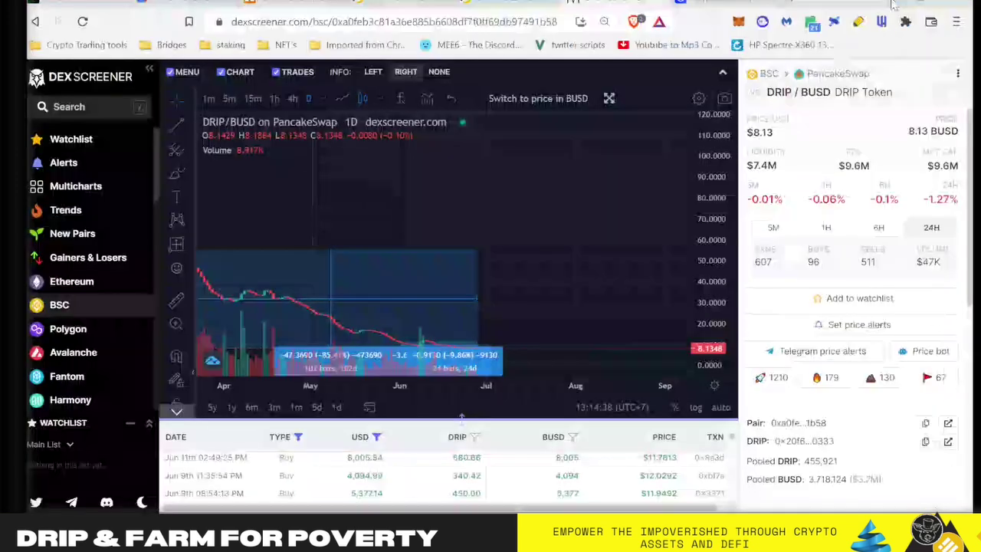
left_click(886, 4)
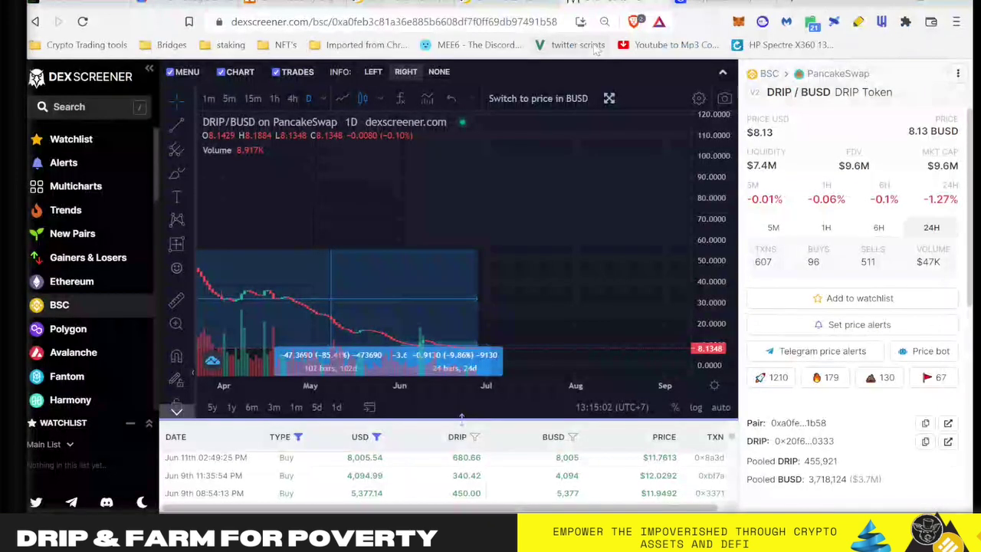
- Look through the DRIP top holders on BscScan and examine the large holder's one-month token balance chart
left_click(498, 4)
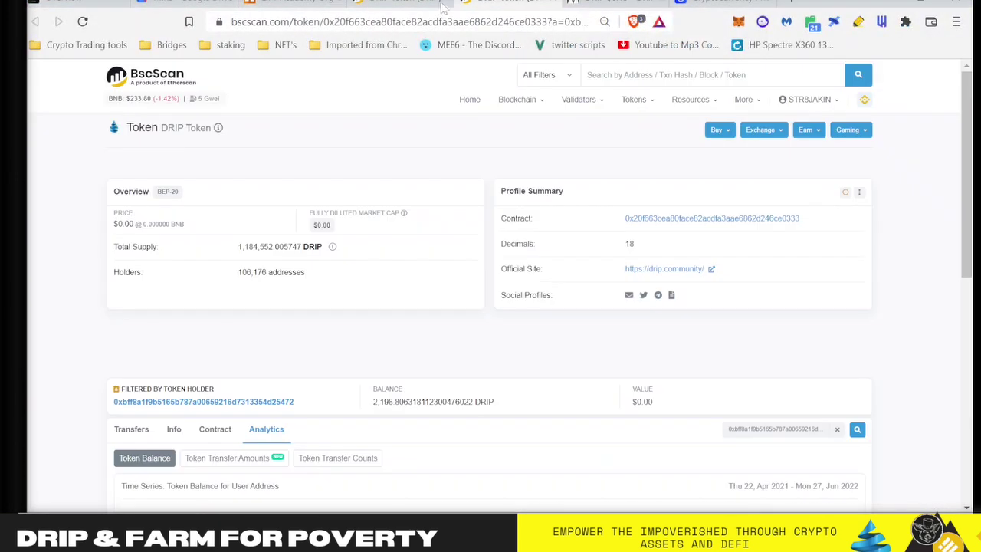
left_click(398, 4)
scroll(364, 226, "down", 5)
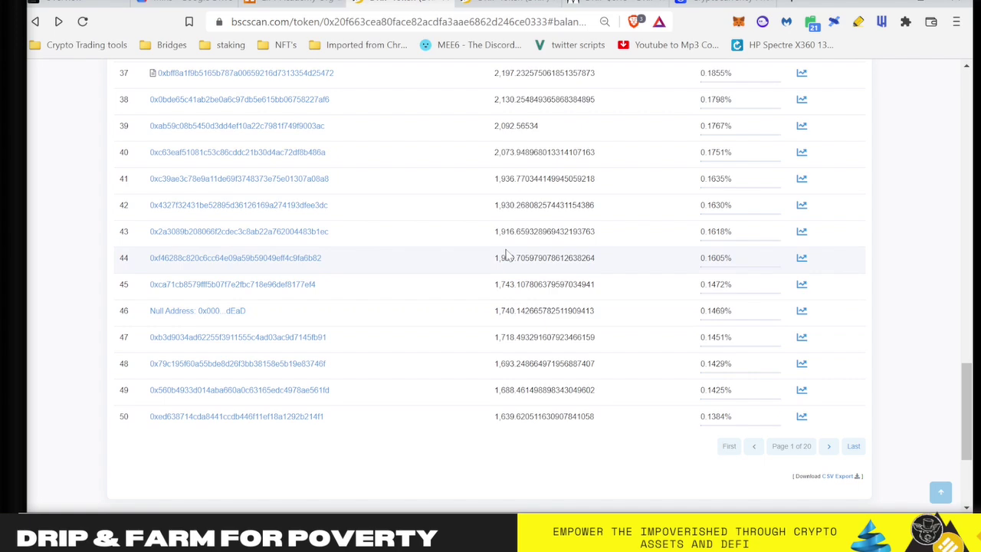
scroll(501, 256, "up", 1)
left_click(230, 114)
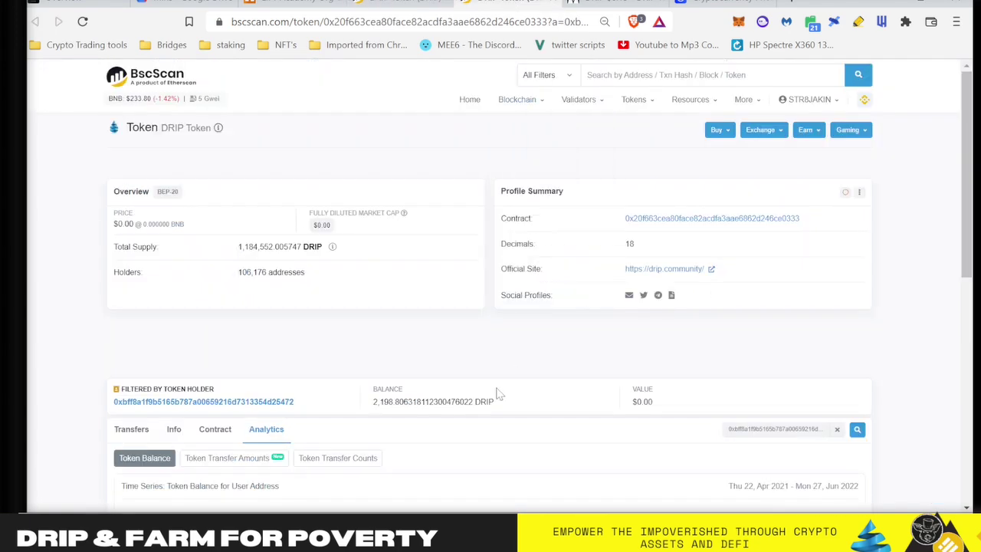
scroll(536, 368, "down", 5)
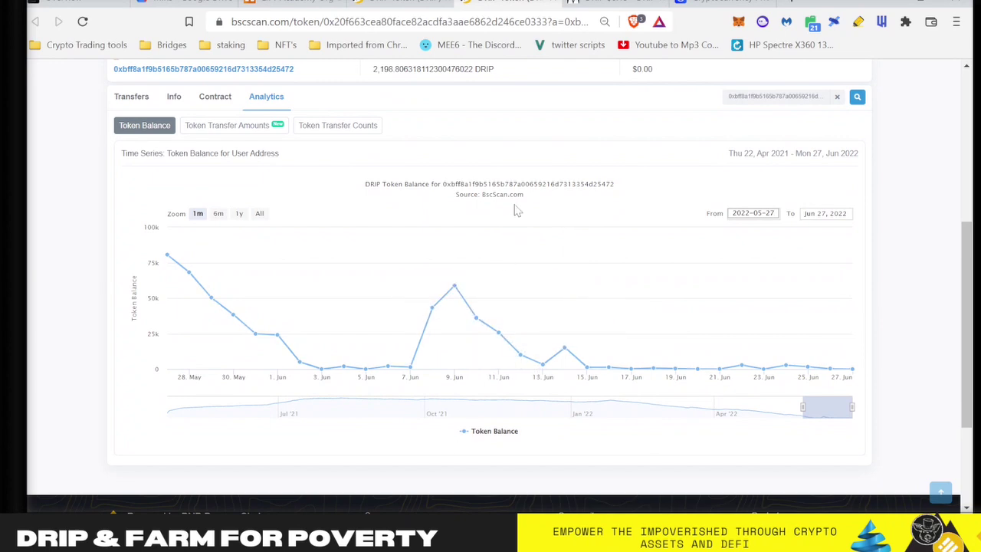
- Review the July and August price forecast in Excel and go back to the BscScan balance chart
mouse_move(399, 509)
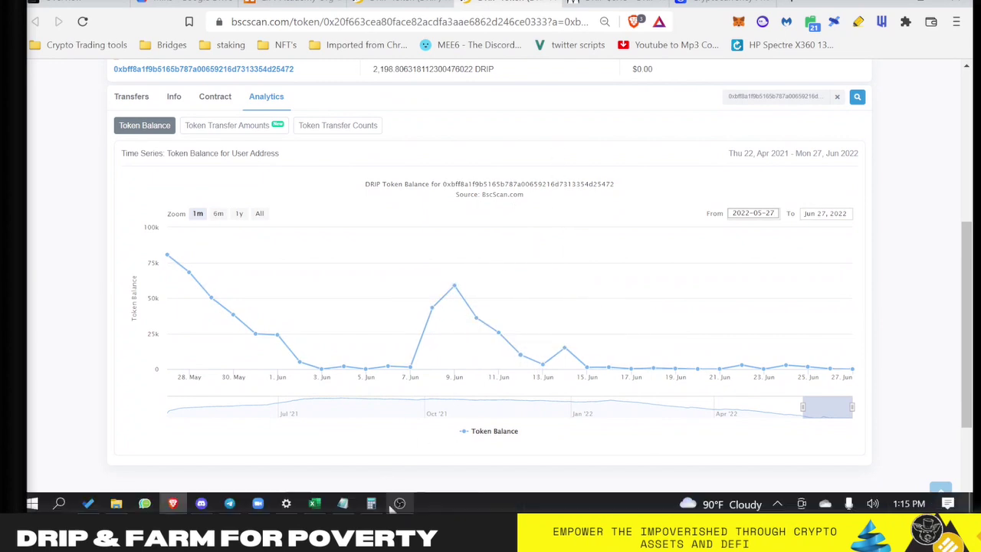
left_click(314, 503)
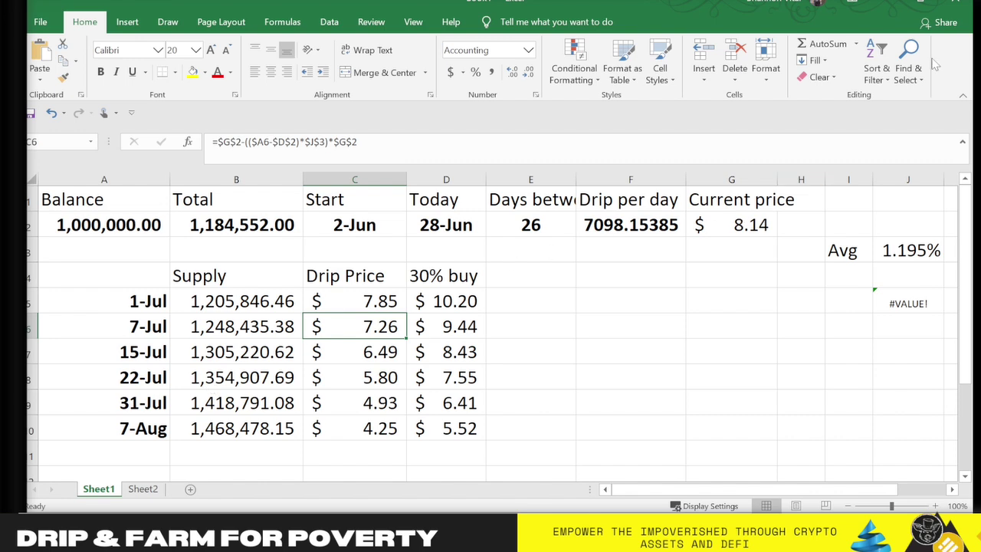
left_click(891, 12)
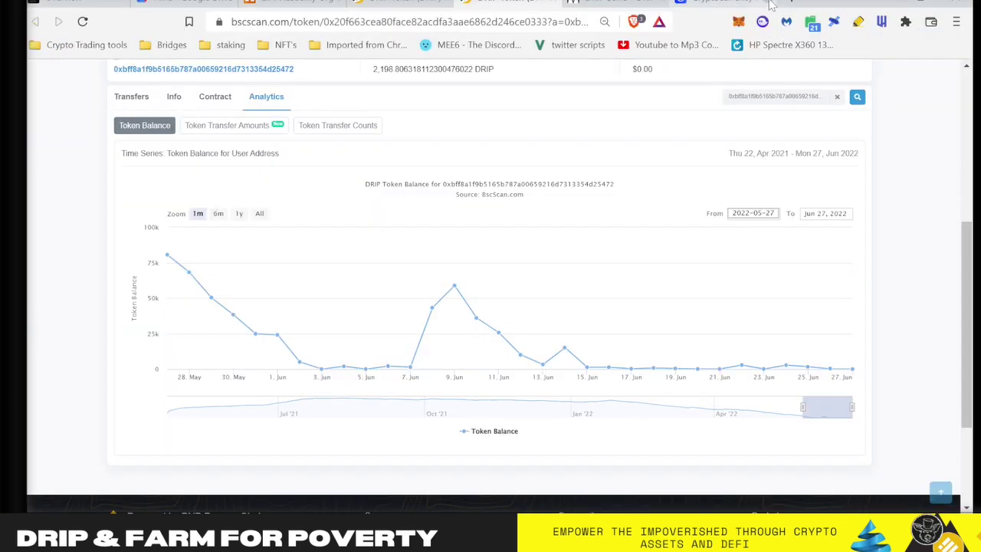
- Open a new browser tab
left_click(795, 4)
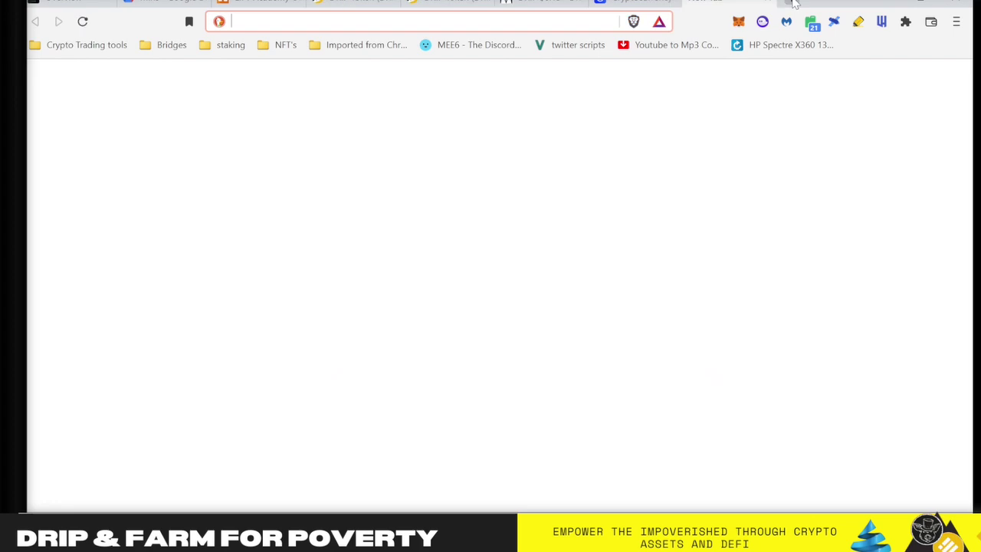
type("dripc")
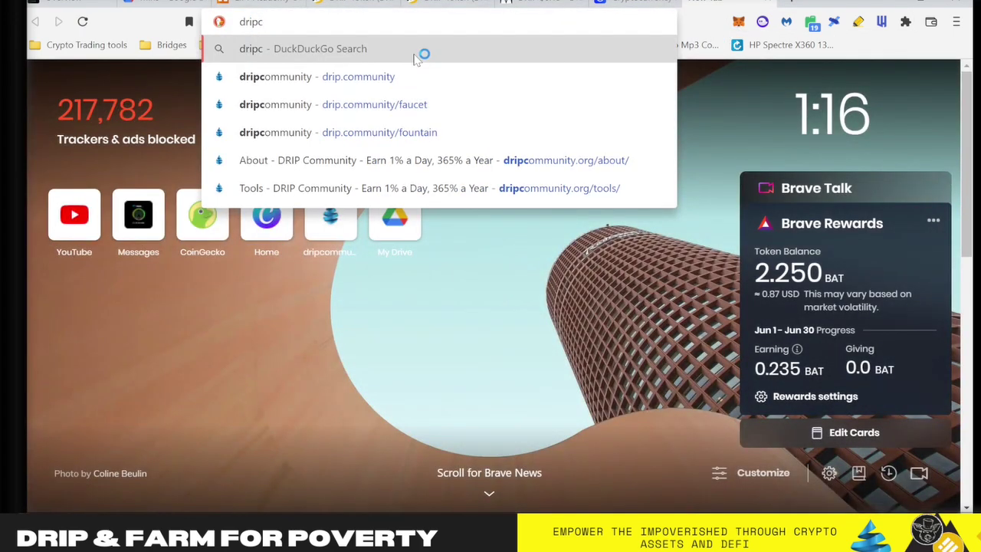
key("BackSpace")
type("ne")
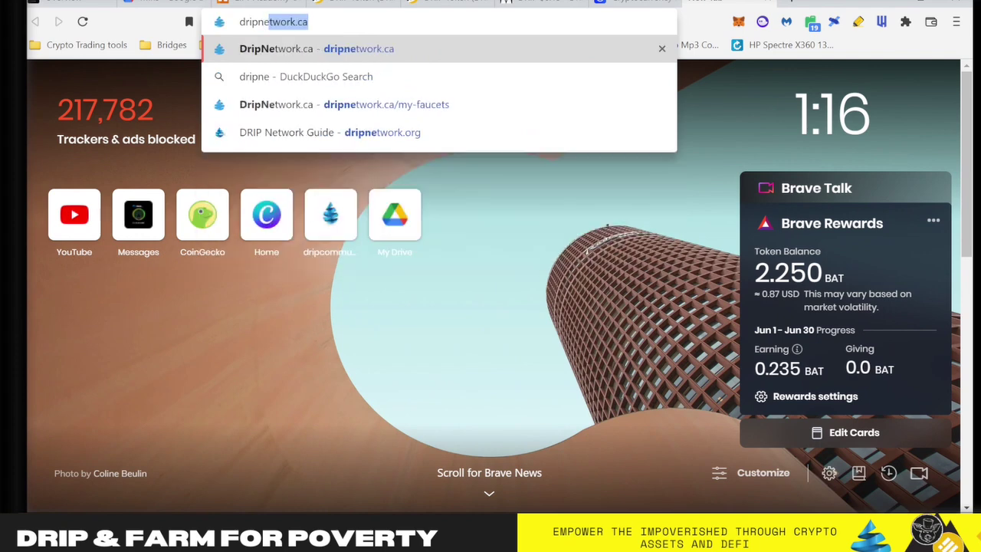
type("'")
key("Return")
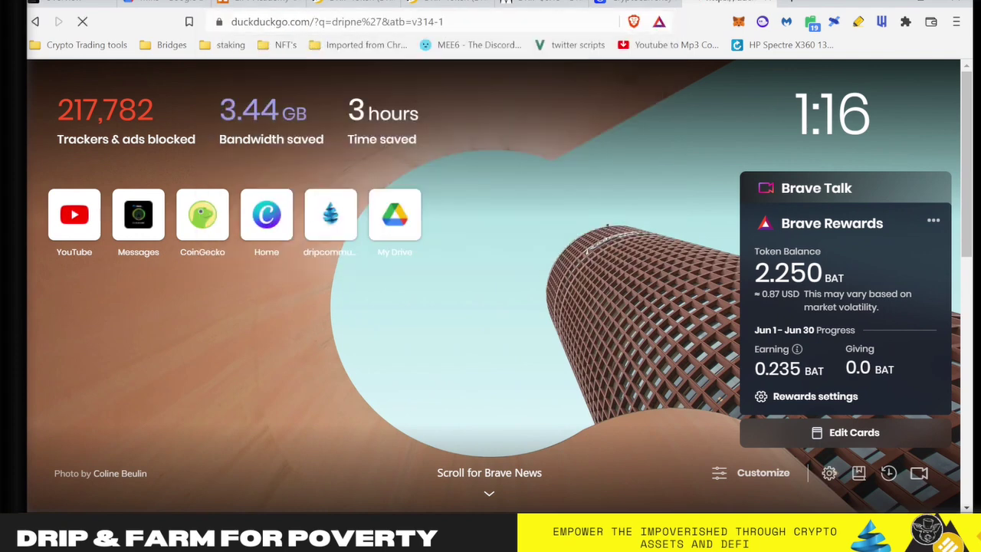
- Open dripnetwork.ca and look over the player, deposit and daily user behavior figures in its faucet analytics
left_click(350, 22)
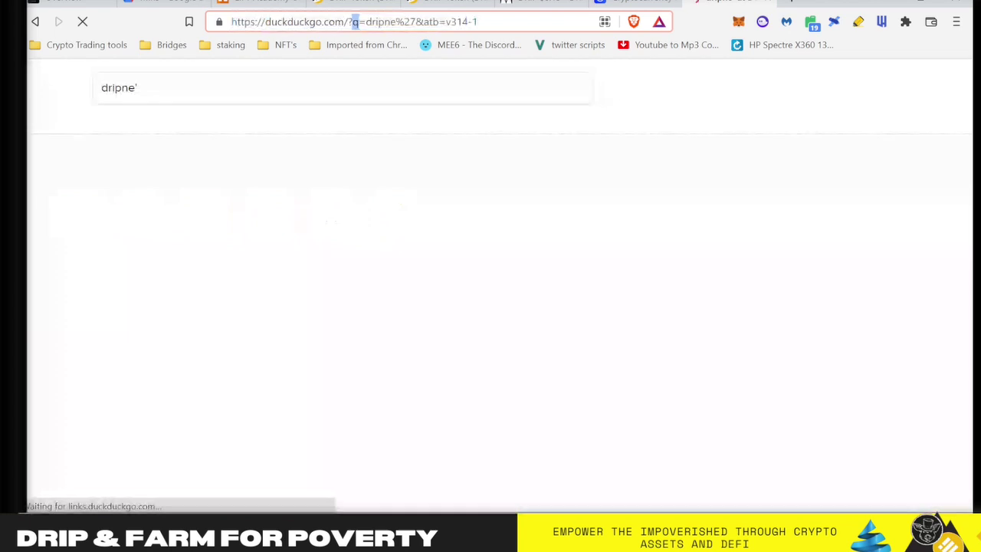
type("dripnet")
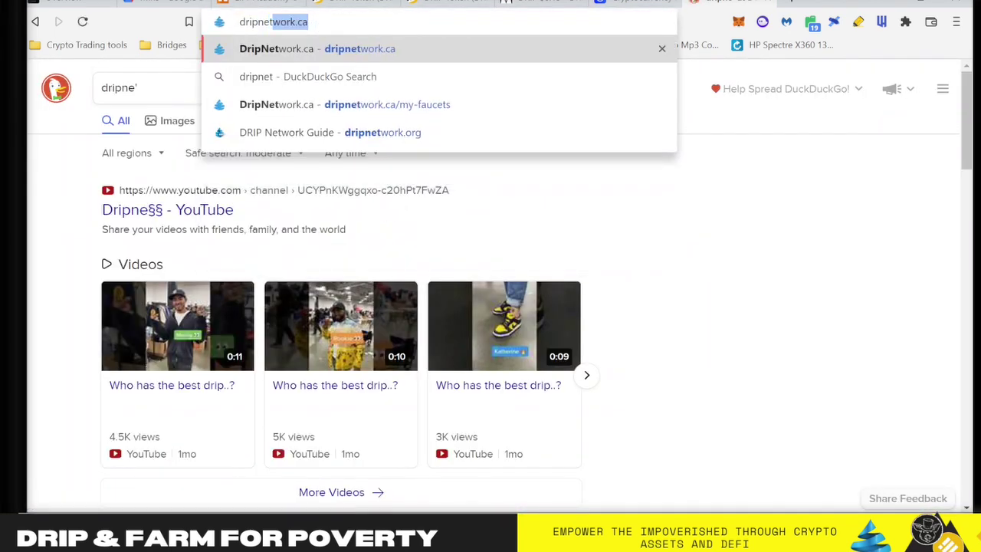
key("Return")
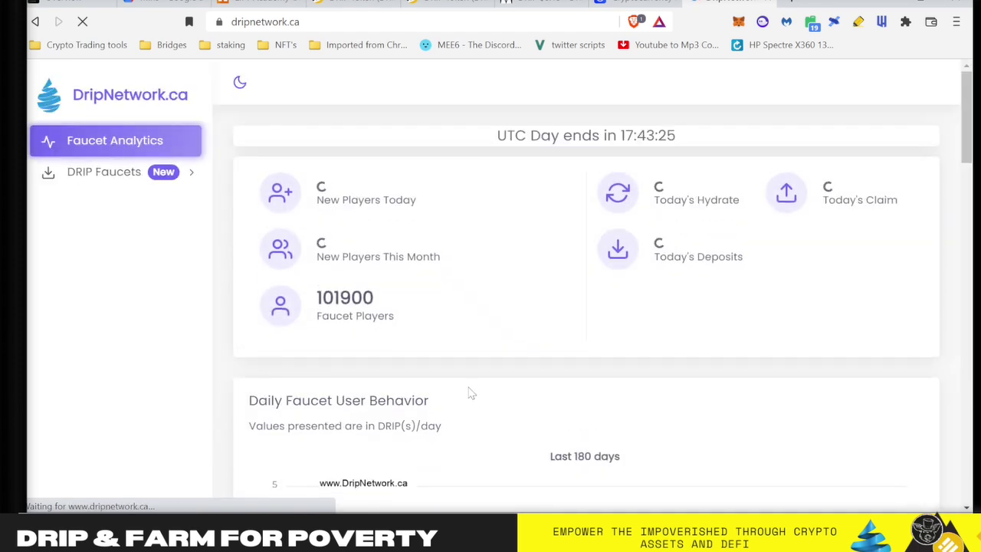
scroll(472, 393, "down", 1)
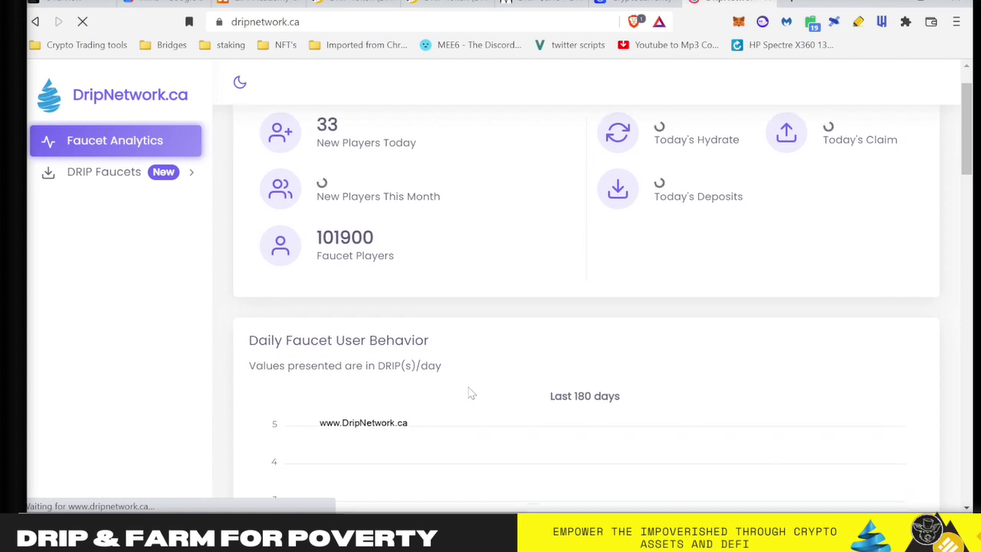
scroll(471, 394, "down", 1)
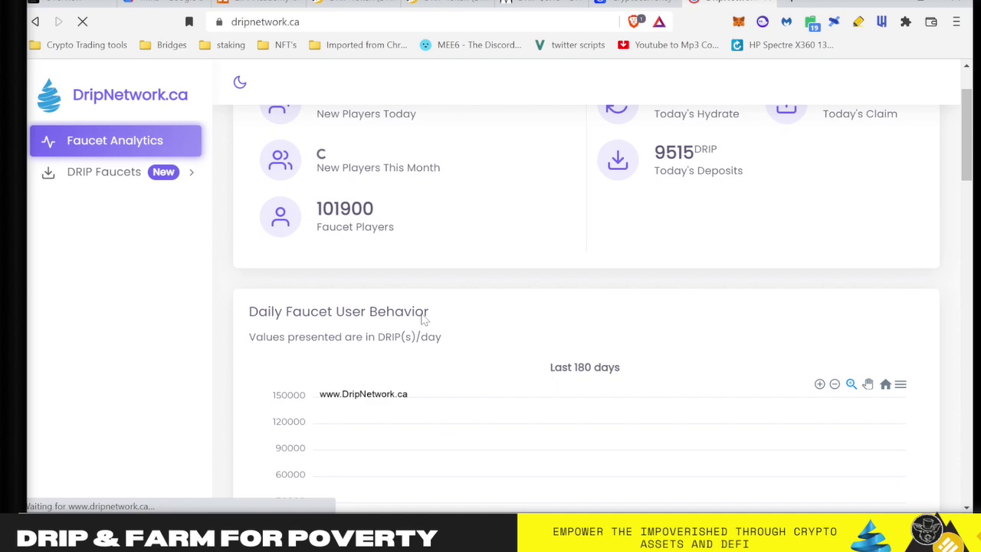
- Switch to Excel, inspect the 15-Jul Supply formula, and return to the dripnetwork.ca page in the browser
key("alt+Tab")
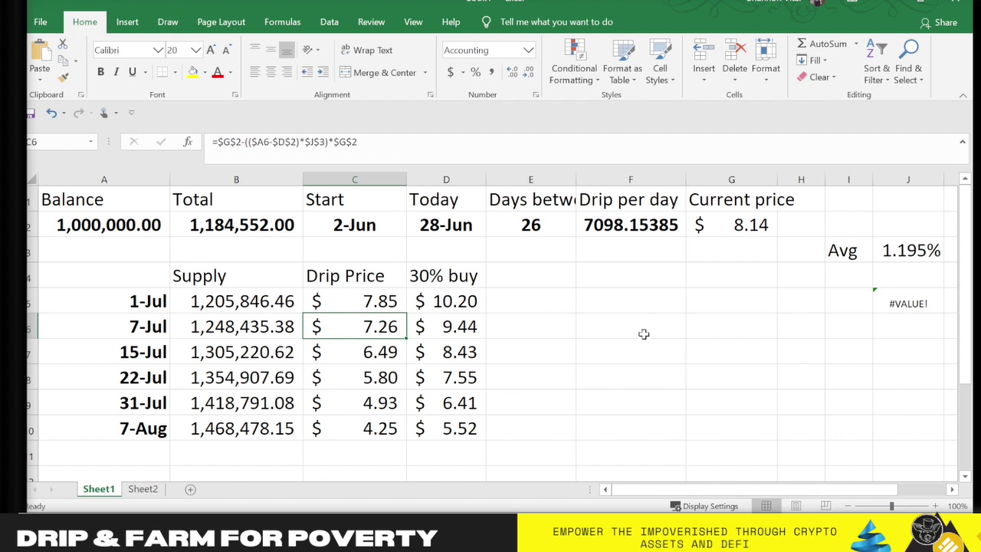
left_click(228, 351)
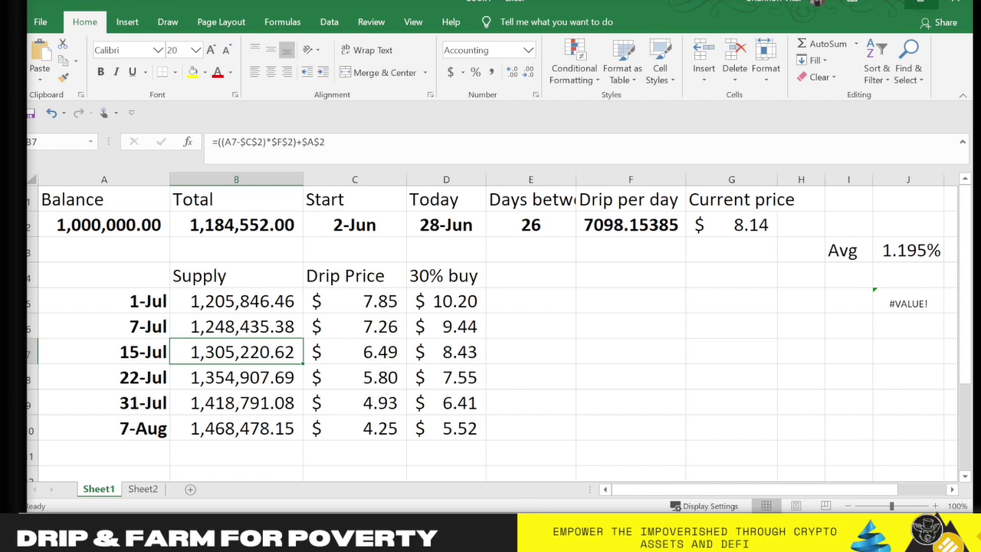
left_click(853, 3)
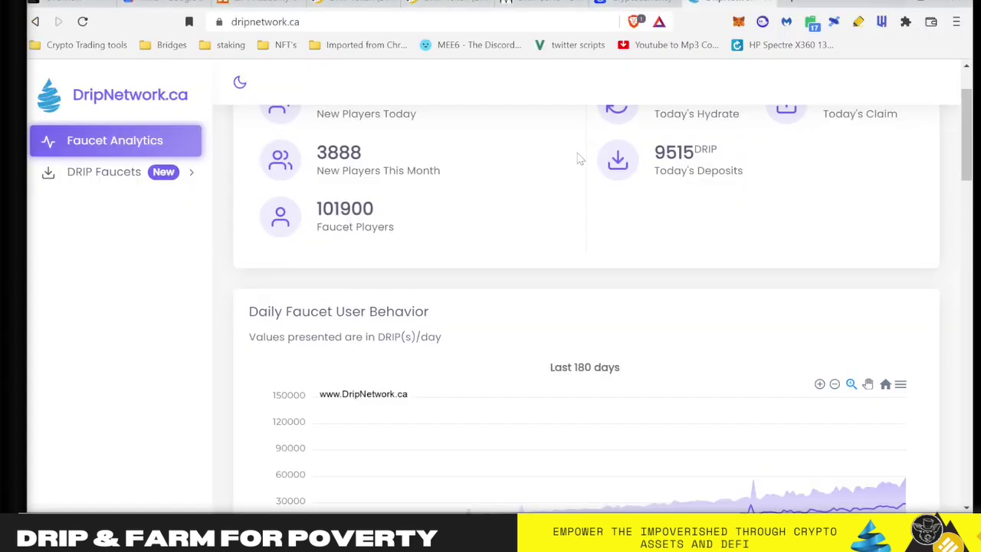
- Examine the DRIP/BUSD daily price history in DEX Screener from the early-2022 peak through June, with the price scale compressed
left_click(537, 3)
scroll(399, 288, "down", 3)
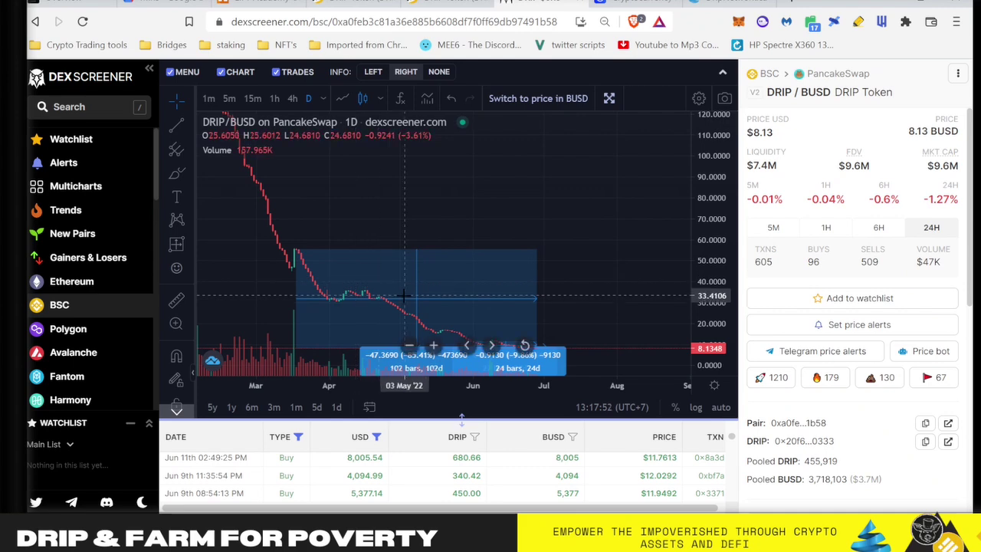
scroll(539, 306, "down", 1)
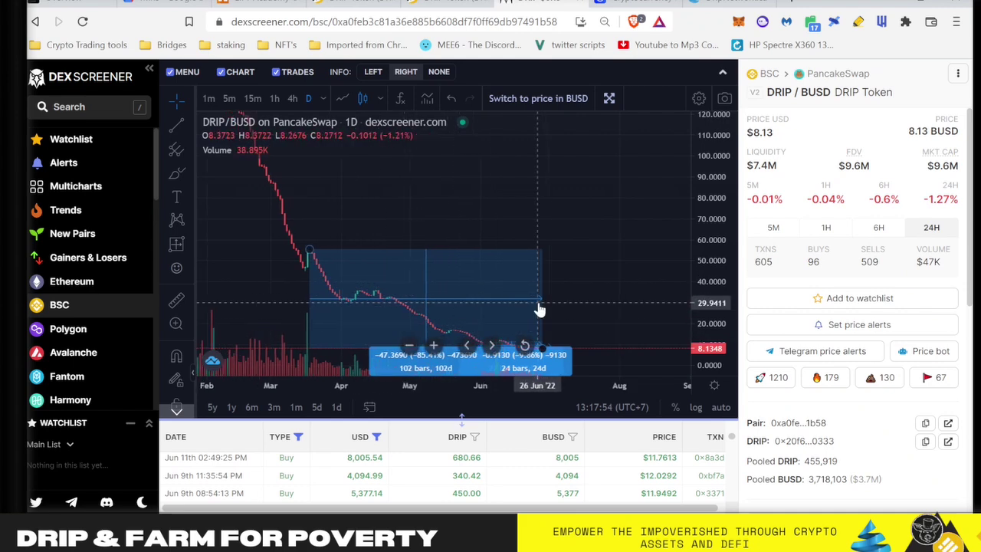
scroll(539, 308, "up", 1)
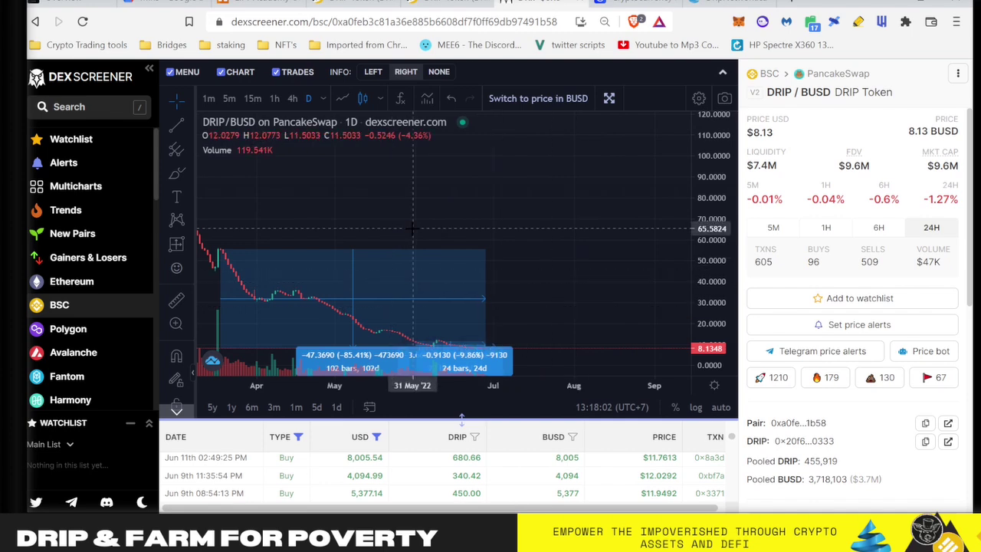
scroll(417, 226, "left", 5)
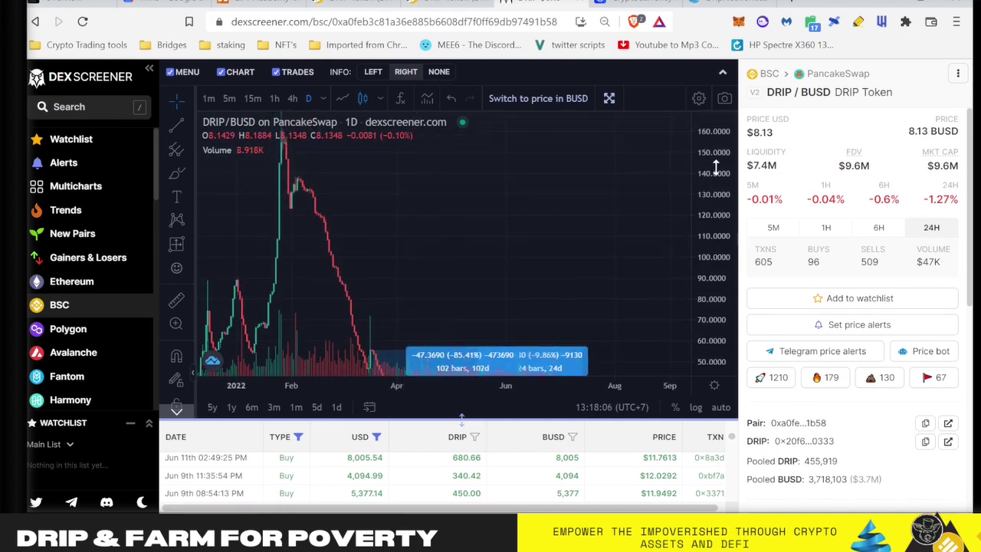
left_click_drag(716, 164, 716, 293)
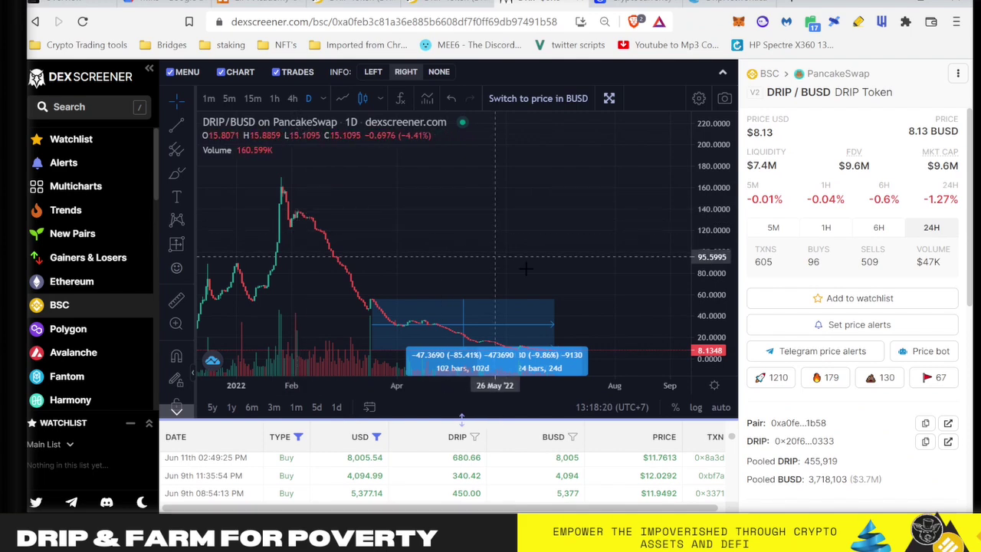
left_click_drag(624, 341, 551, 320)
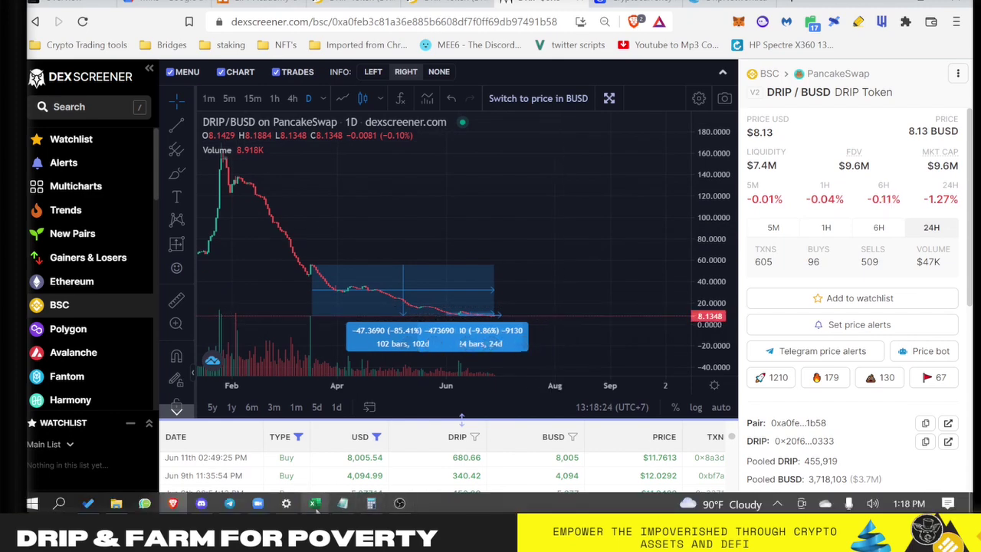
- Switch to Excel and review the July and August supply and price forecast alongside the average calculation area
left_click(315, 503)
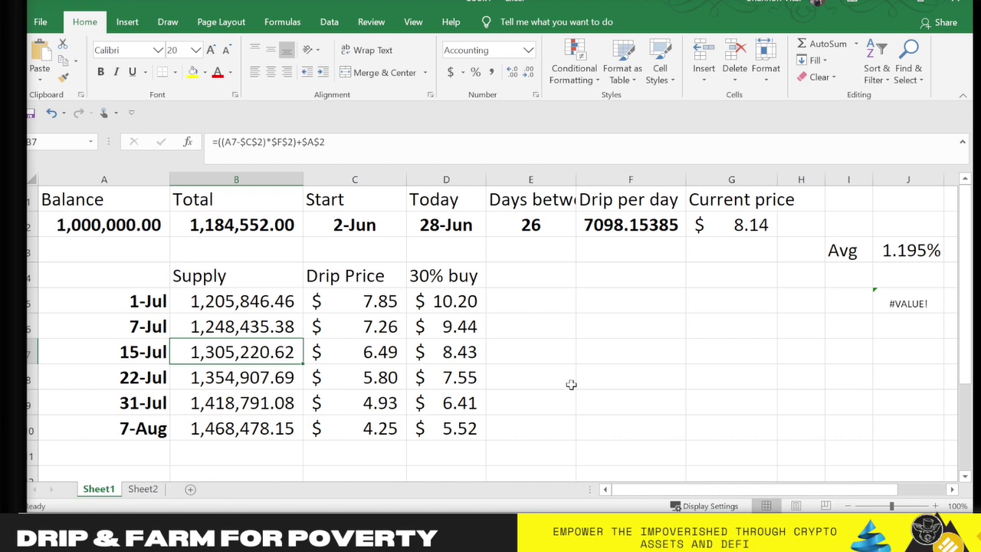
scroll(647, 377, "right", 3)
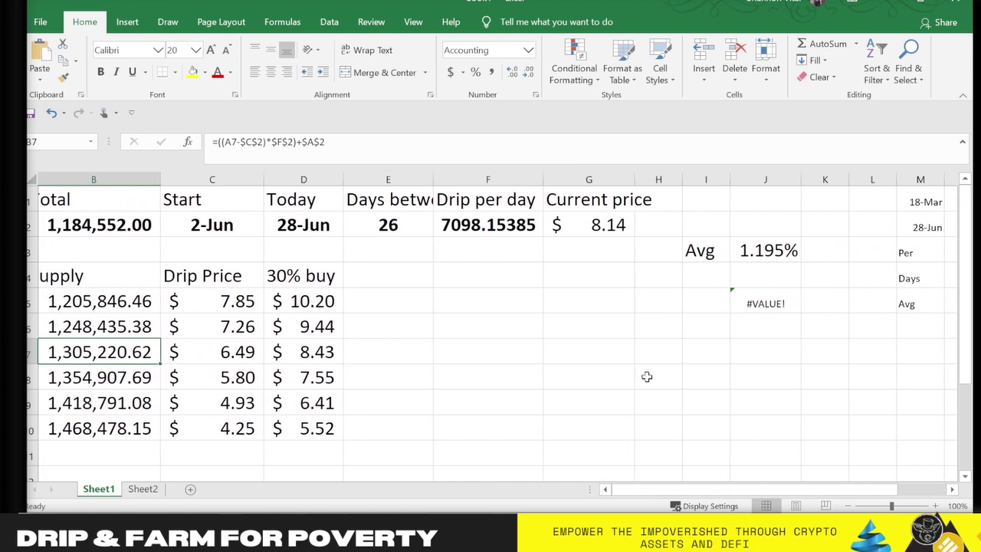
scroll(647, 376, "left", 2)
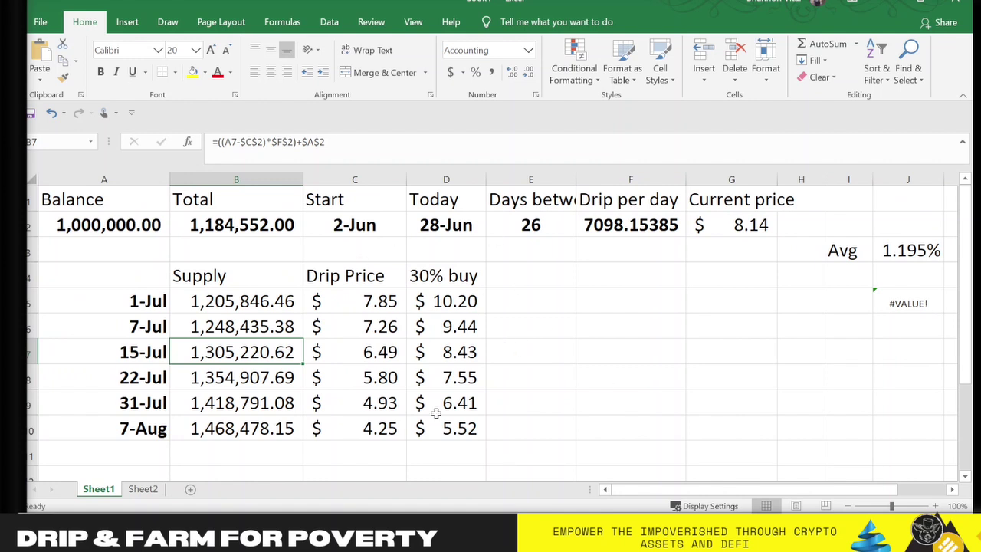